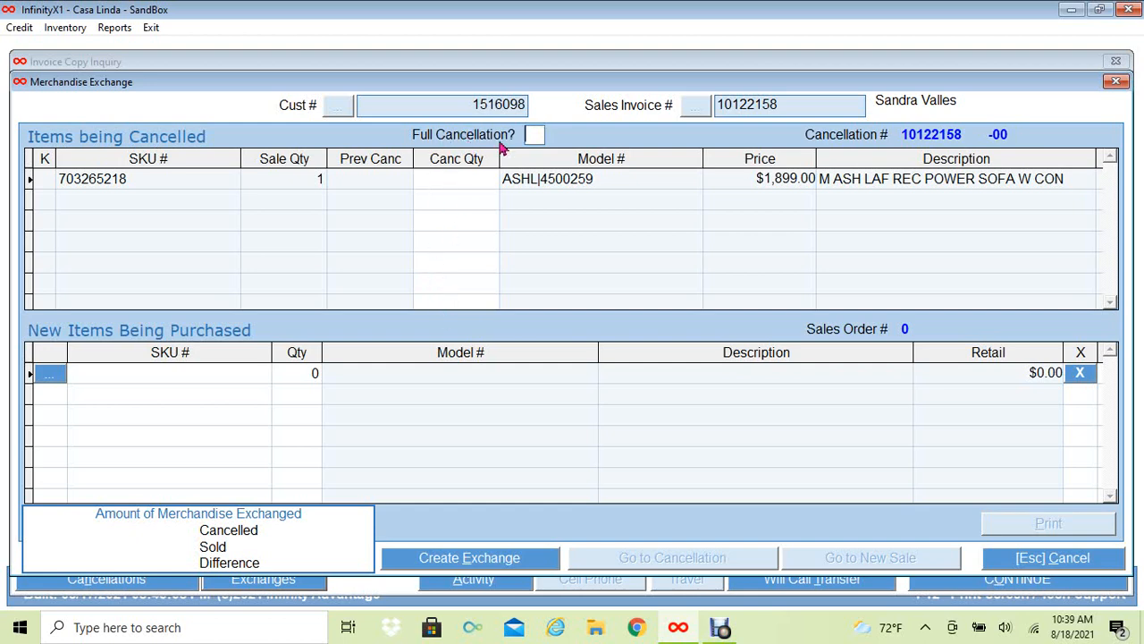
# - Enter Y for Full Cancellation so the $1,899.00 power sofa gets cancel quantity 1
pyautogui.write('Y')
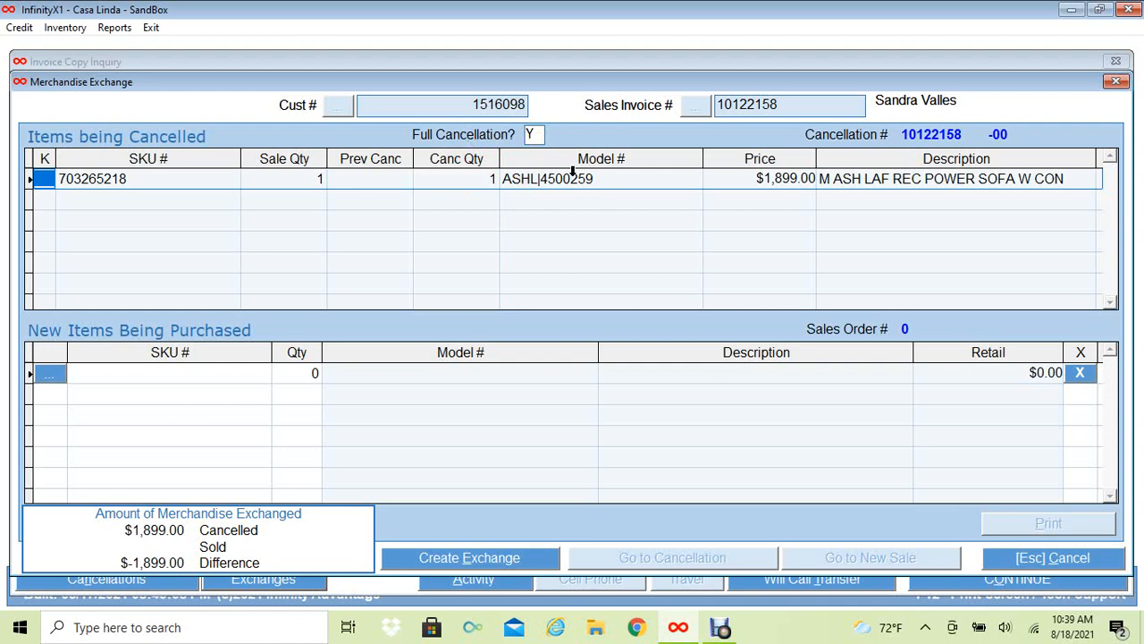
# - Enter SKU 701339722 as a new item, adding the $2,099.99 KIAN 7500 3.6RE
pyautogui.click(139, 371)
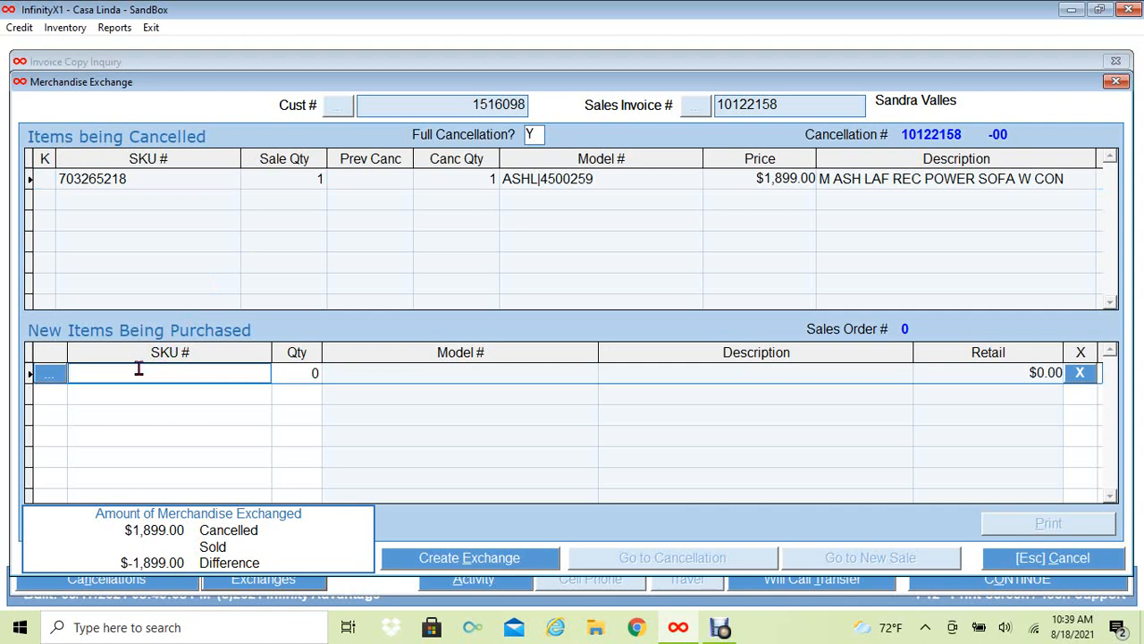
pyautogui.write('701339722')
pyautogui.press('Return')
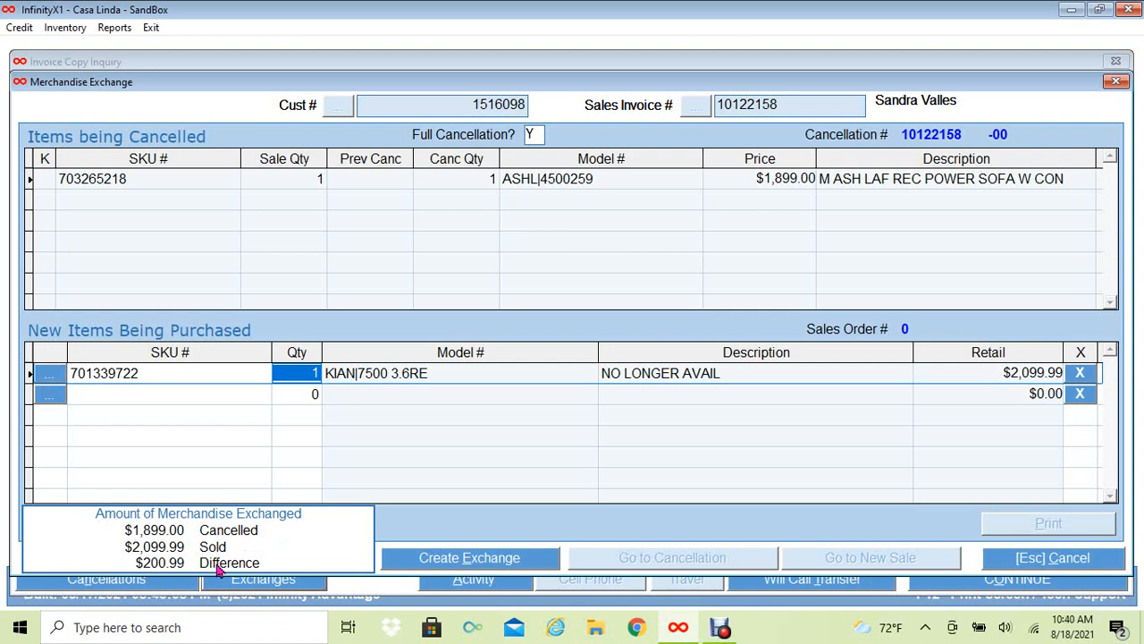
pyautogui.click(100, 395)
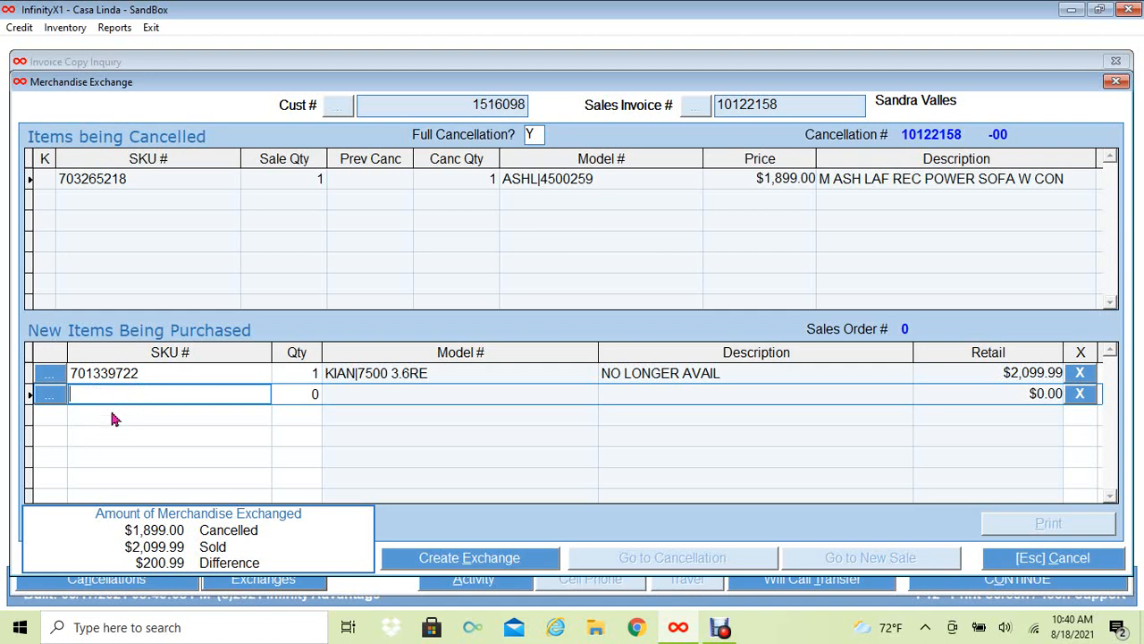
# - Create the exchange and acknowledge the 'Exchange has been Created' confirmation
pyautogui.click(443, 560)
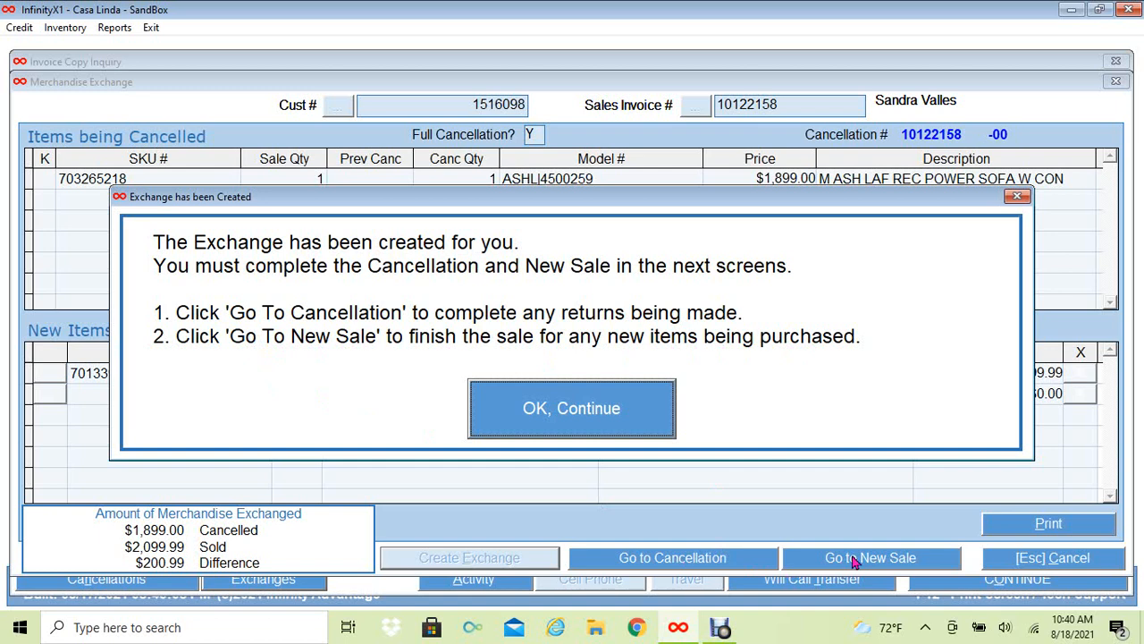
pyautogui.click(541, 416)
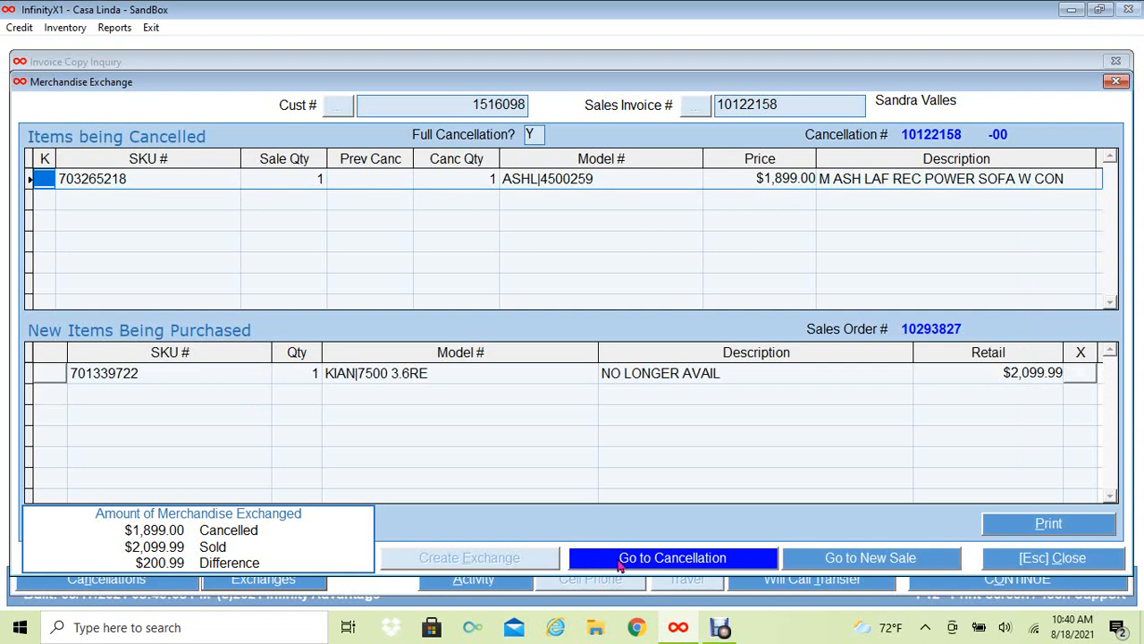
# - Set the cancellation reason to Credit Driven Test with New Selection checked, and save
pyautogui.click(620, 564)
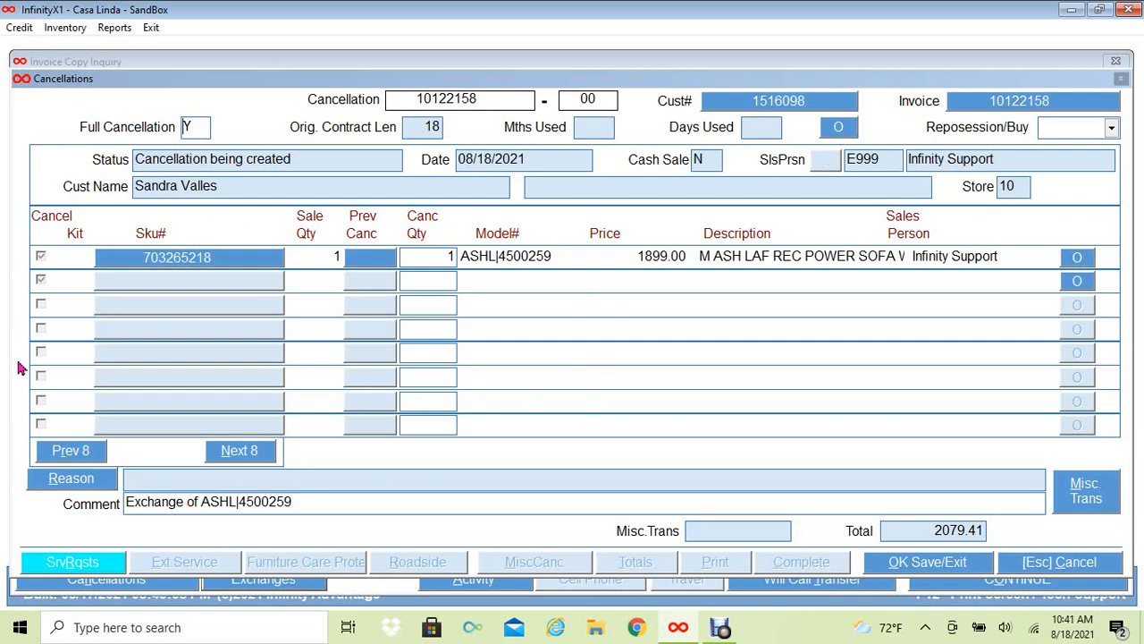
pyautogui.click(93, 482)
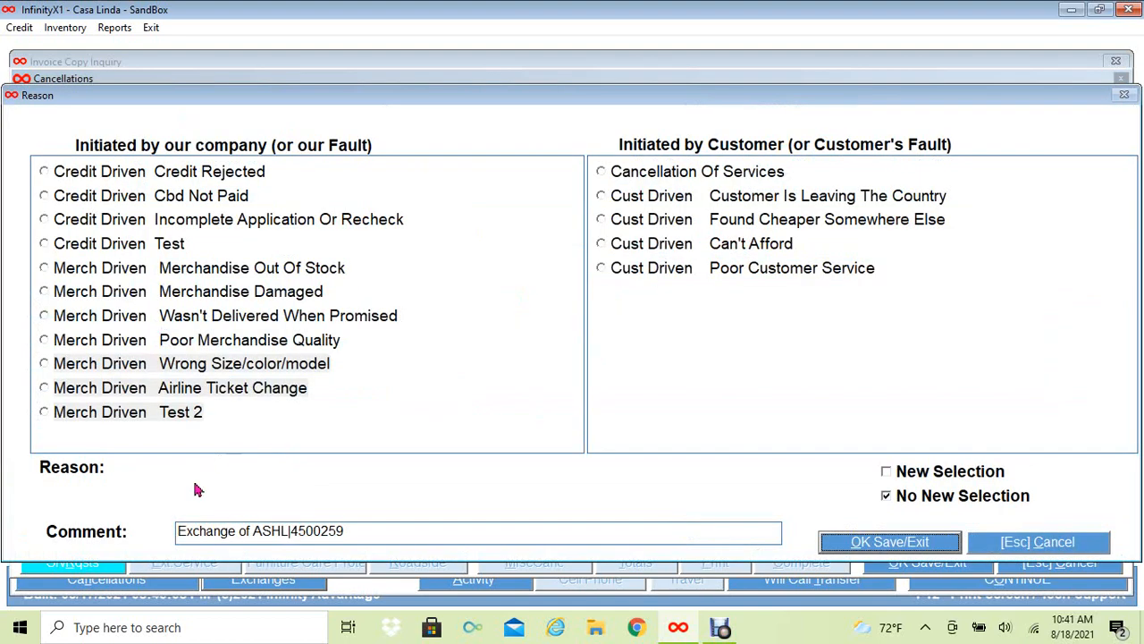
pyautogui.click(43, 245)
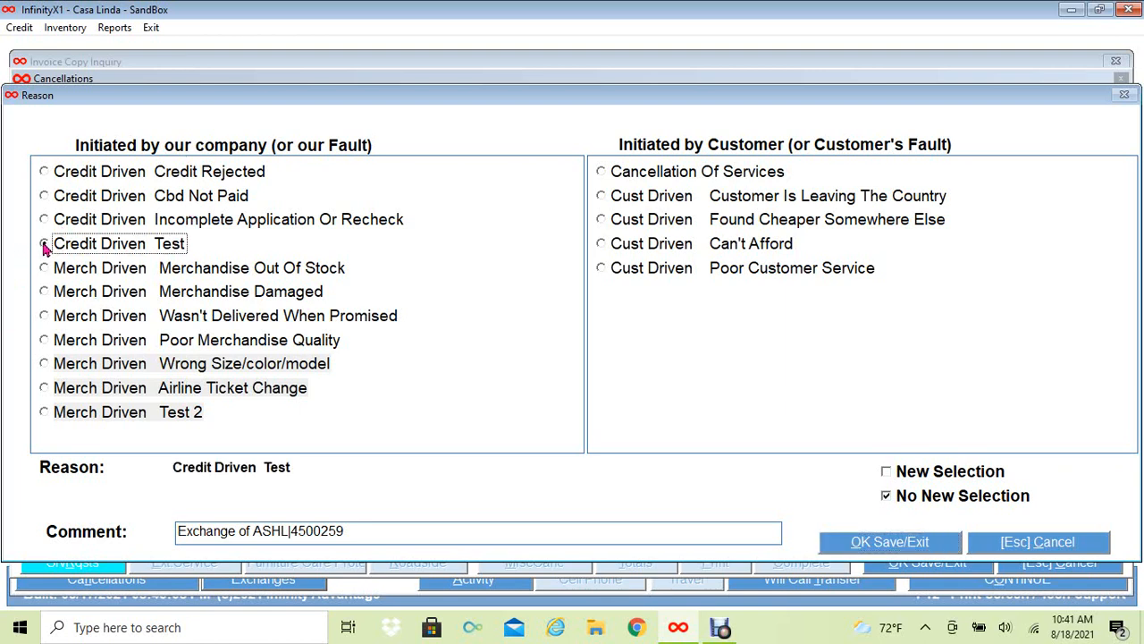
pyautogui.click(914, 478)
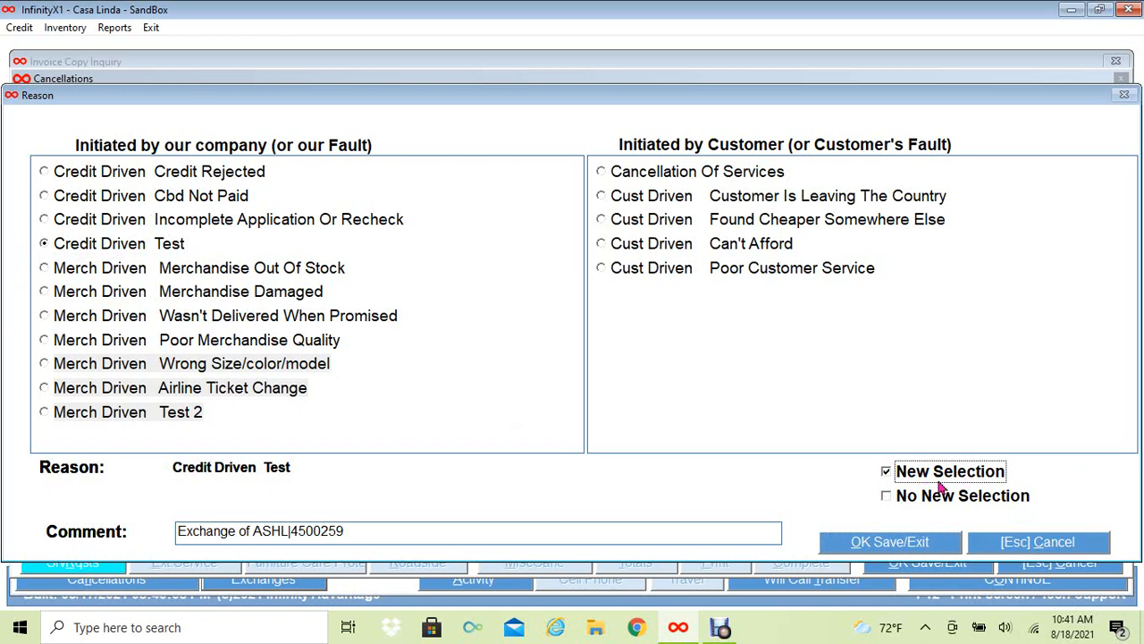
pyautogui.click(856, 544)
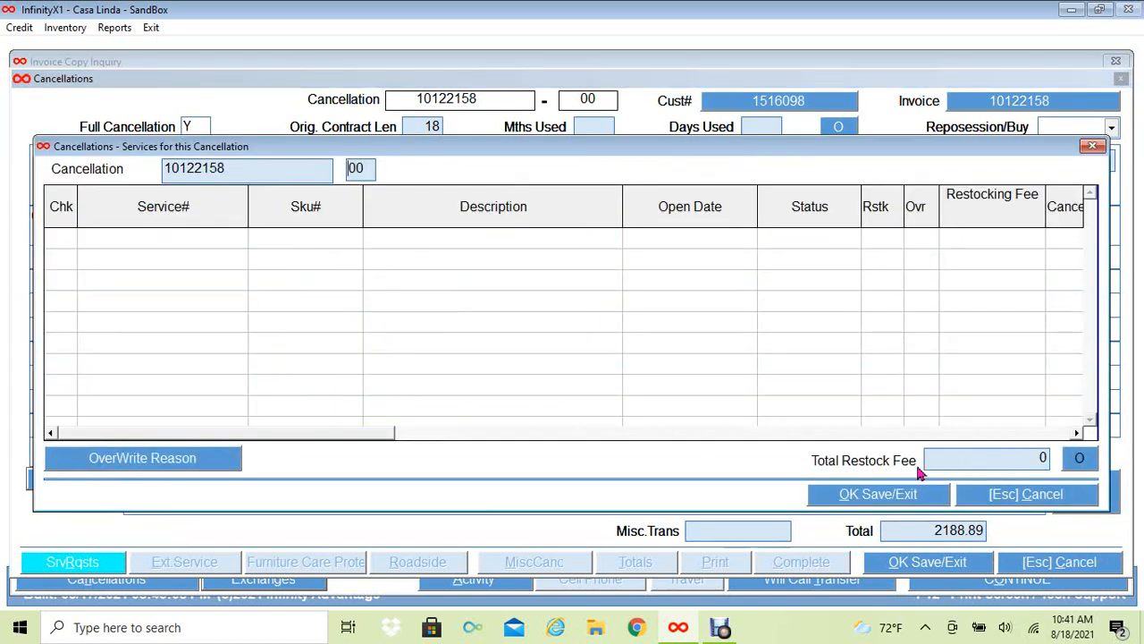
# - Accept the Services and Misc Cancellation amounts, including the 99.99 delivery charge
pyautogui.click(869, 496)
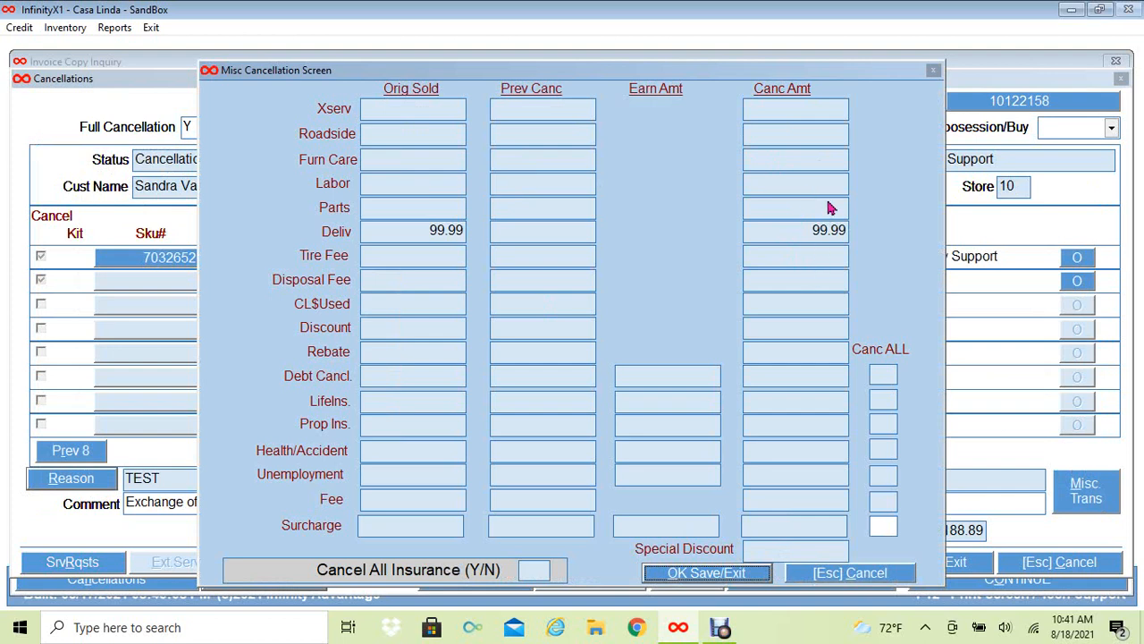
pyautogui.click(705, 577)
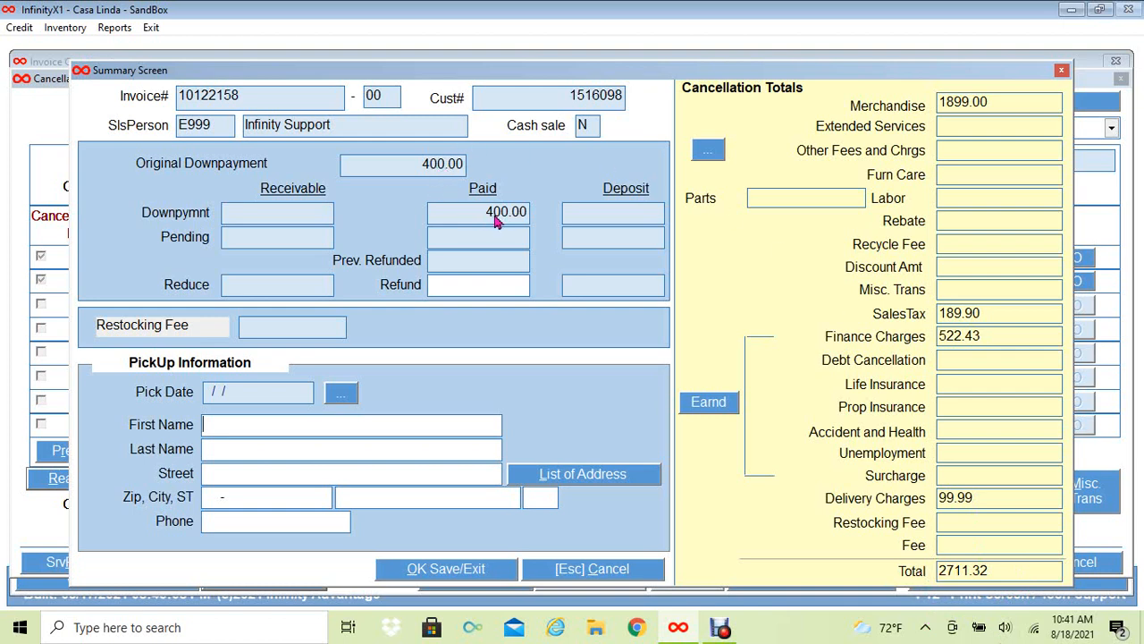
# - Enter a refund of 400.00 on the cancellation Summary Screen
pyautogui.click(436, 284)
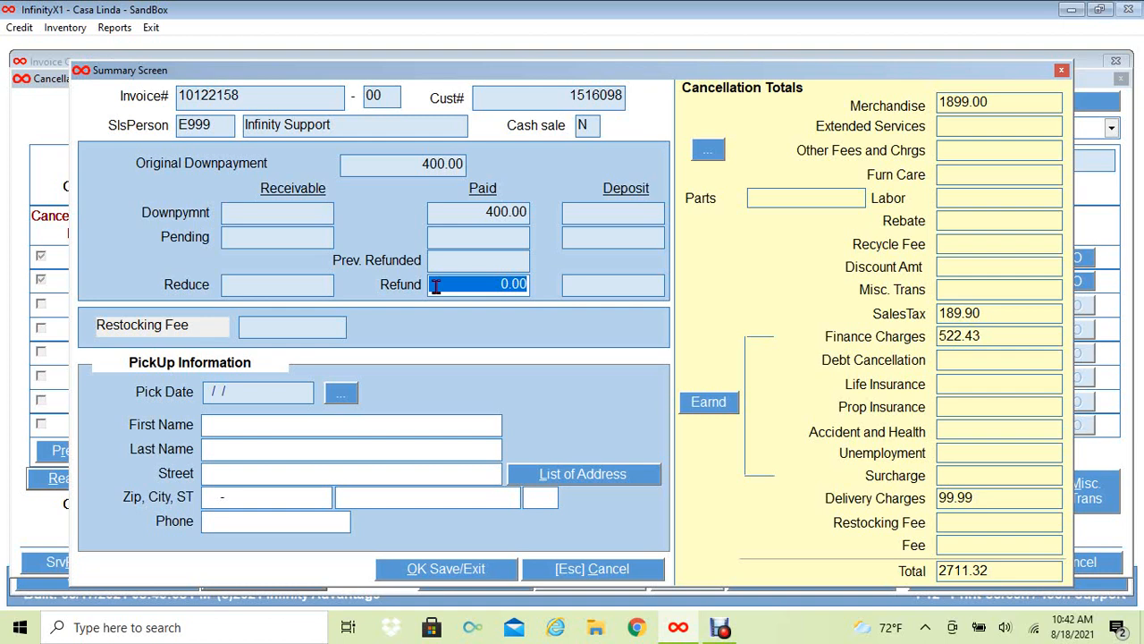
pyautogui.write('400.')
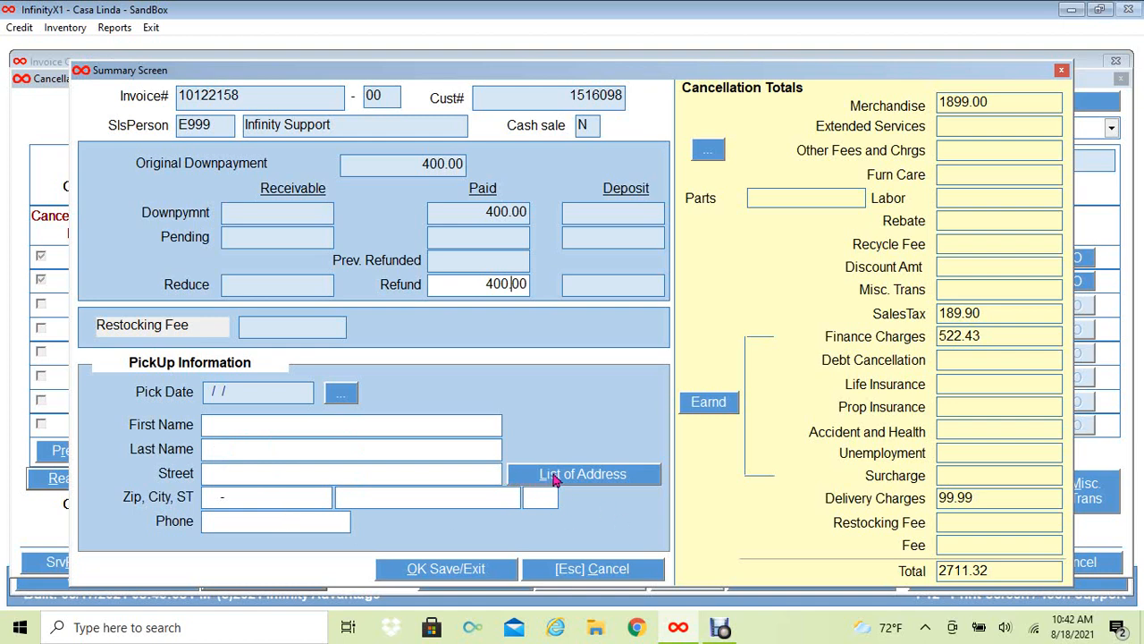
pyautogui.click(554, 480)
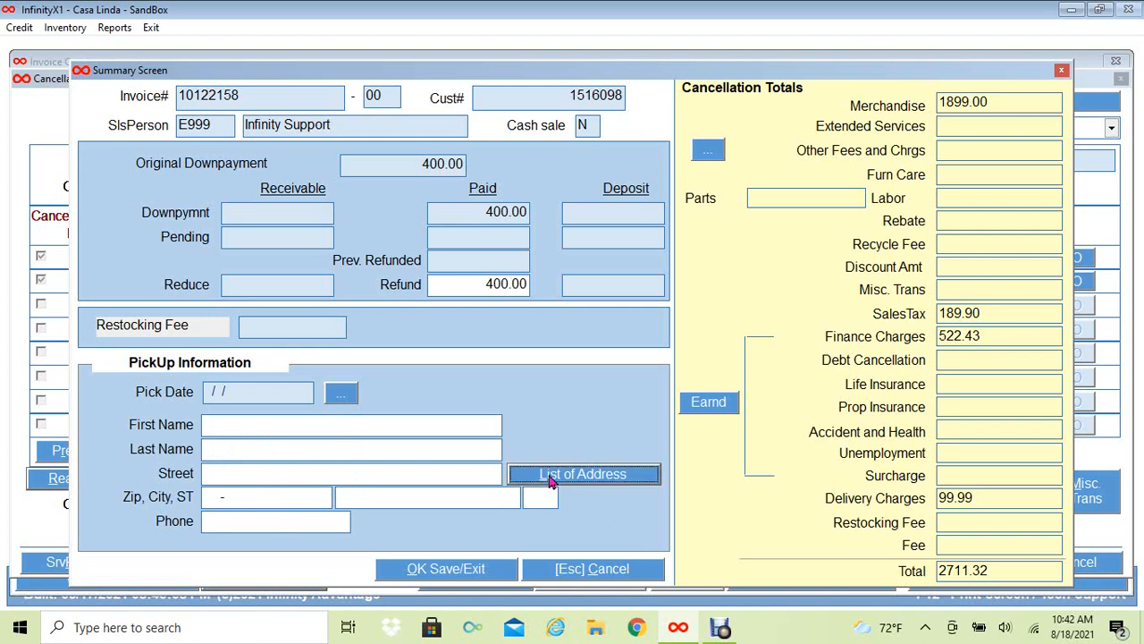
# - Apply the customer's saved address and enter the pickup contact's first and last name
pyautogui.click(218, 199)
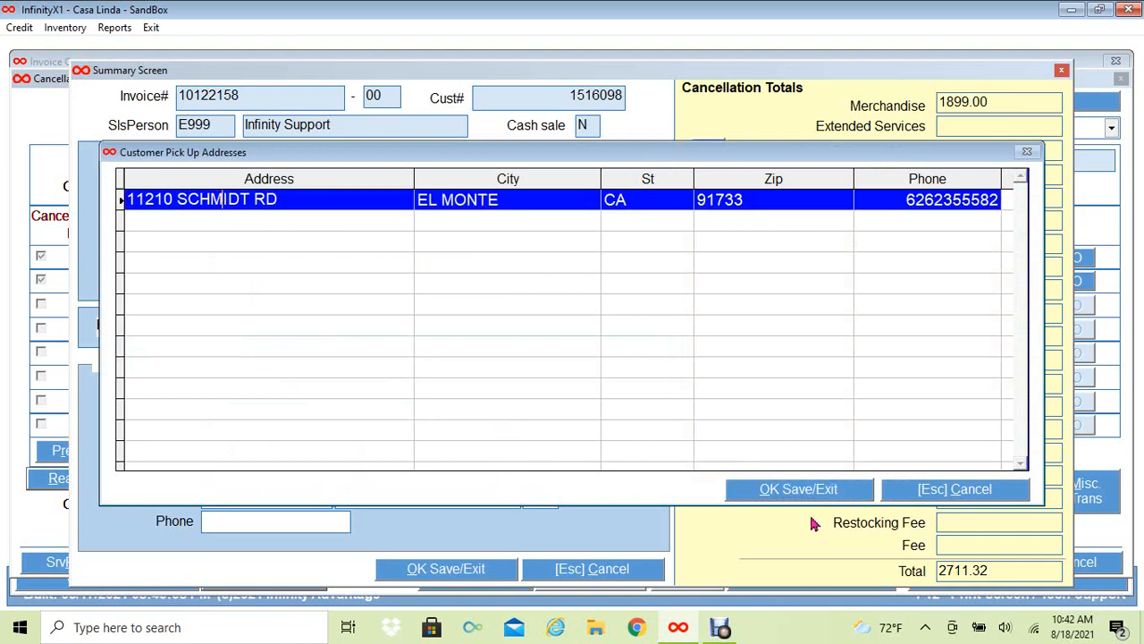
pyautogui.click(785, 491)
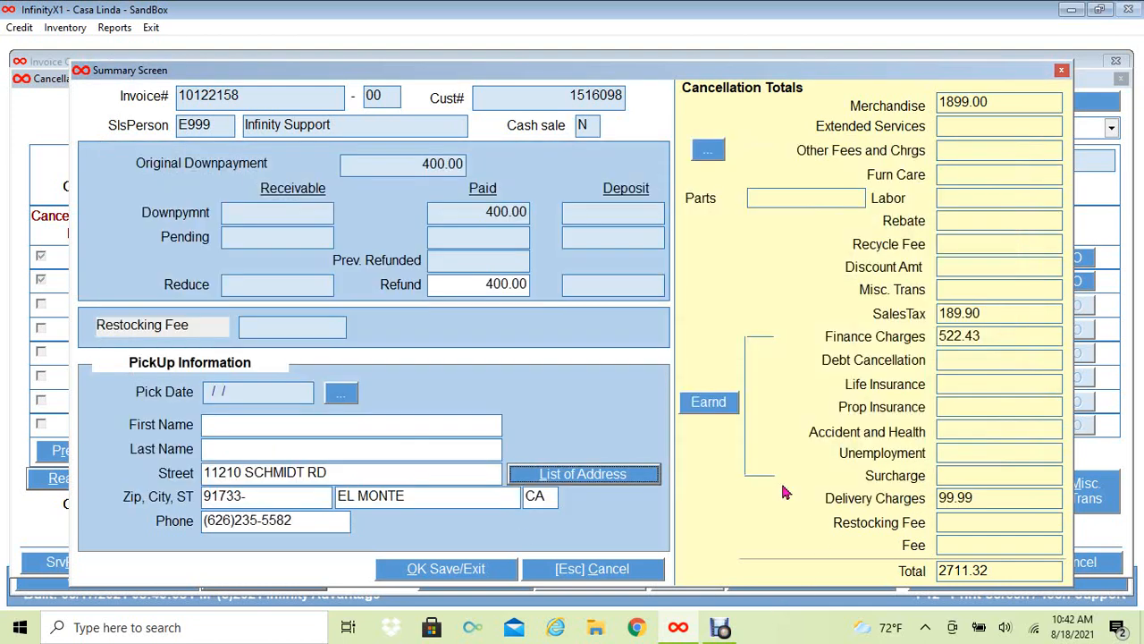
pyautogui.click(234, 423)
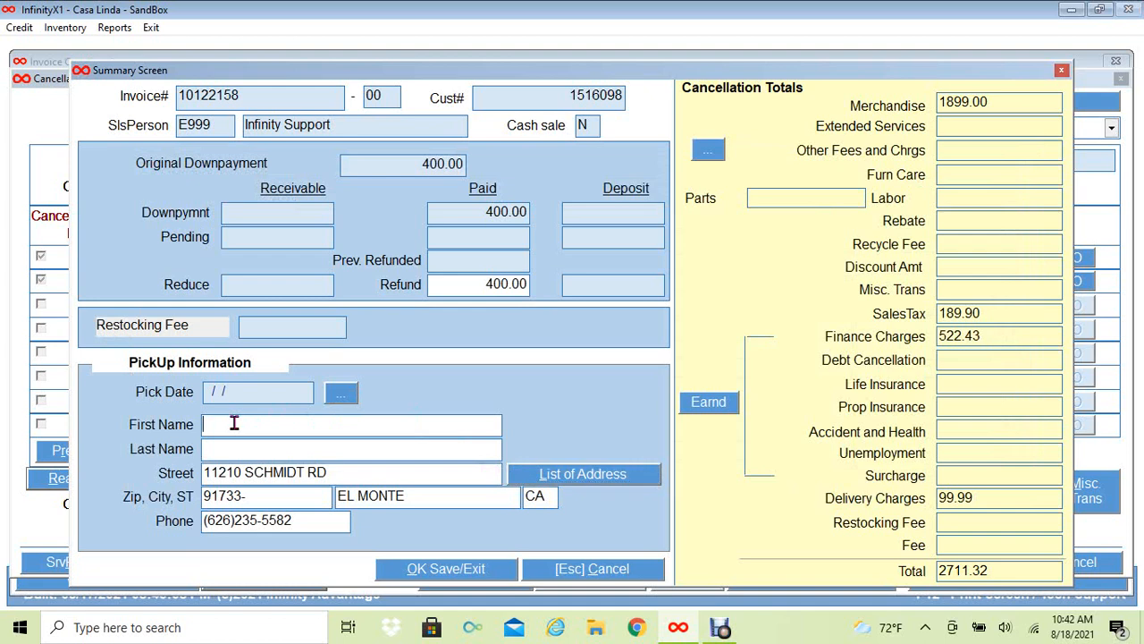
pyautogui.click(208, 450)
# - Set the pick date to Monday 08/30/2021
pyautogui.click(337, 397)
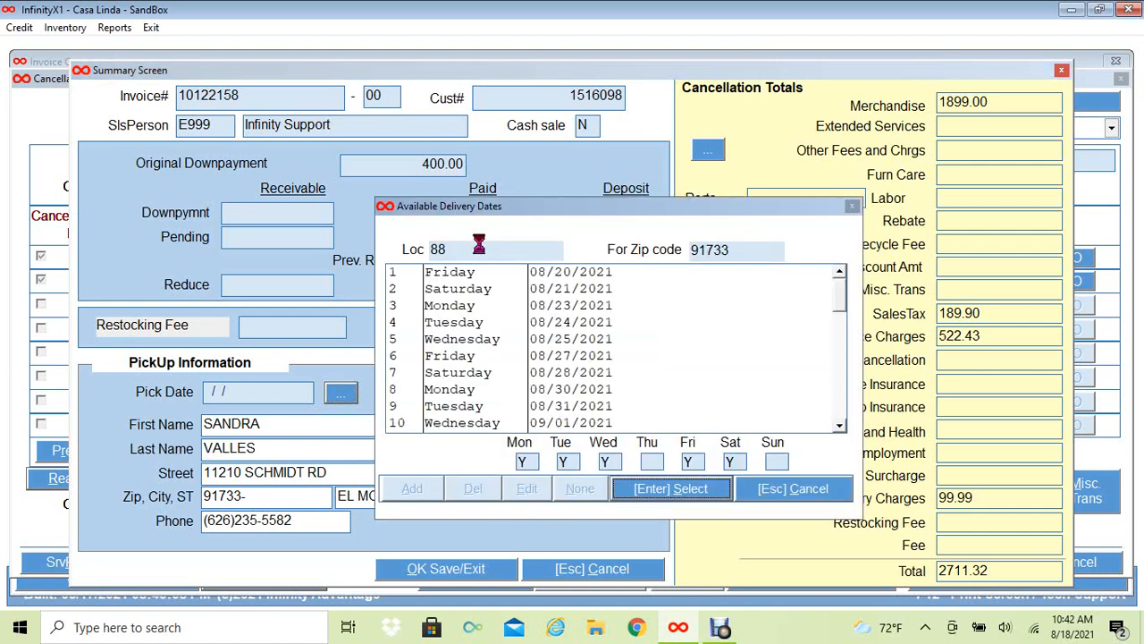
pyautogui.click(530, 396)
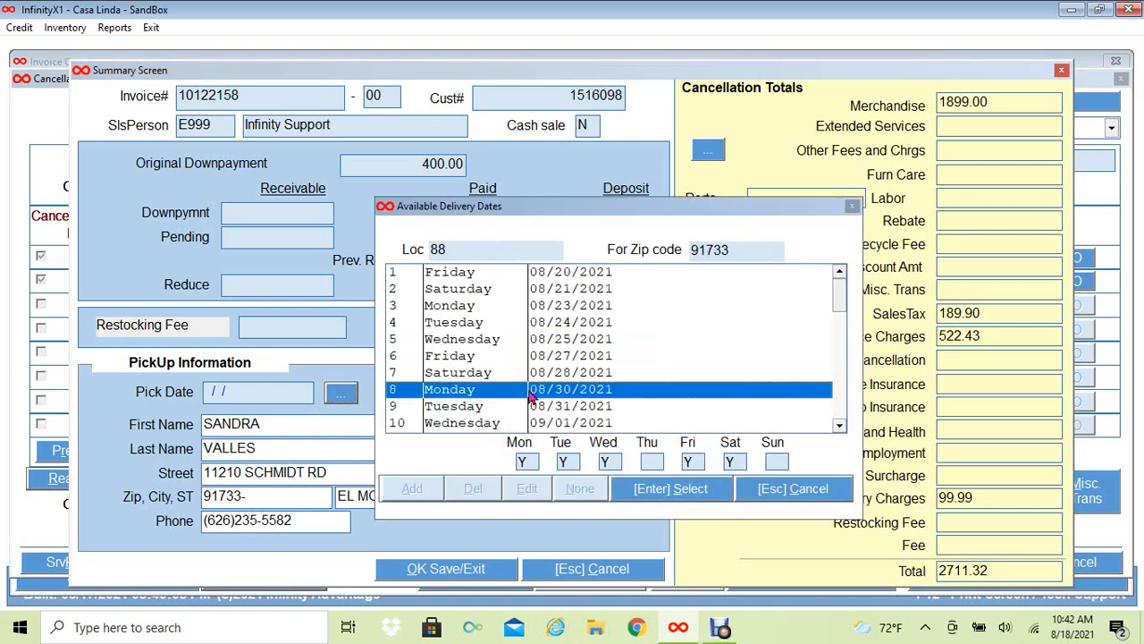
pyautogui.click(695, 489)
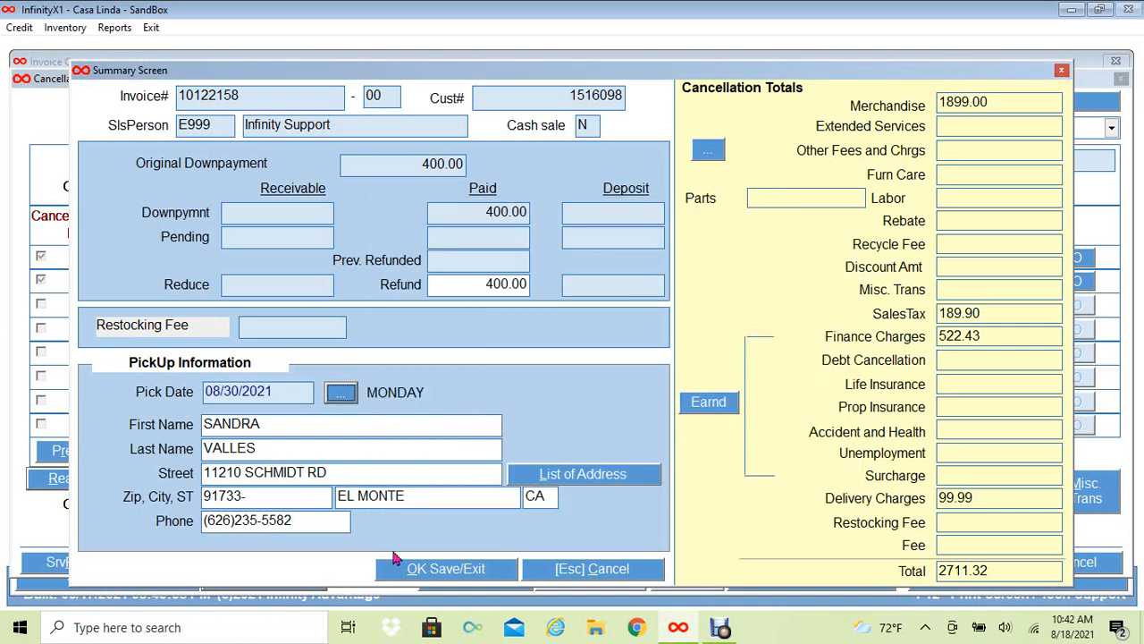
# - Save the summary, confirm Cancellation Complete, and print the cancellation paperwork
pyautogui.click(443, 573)
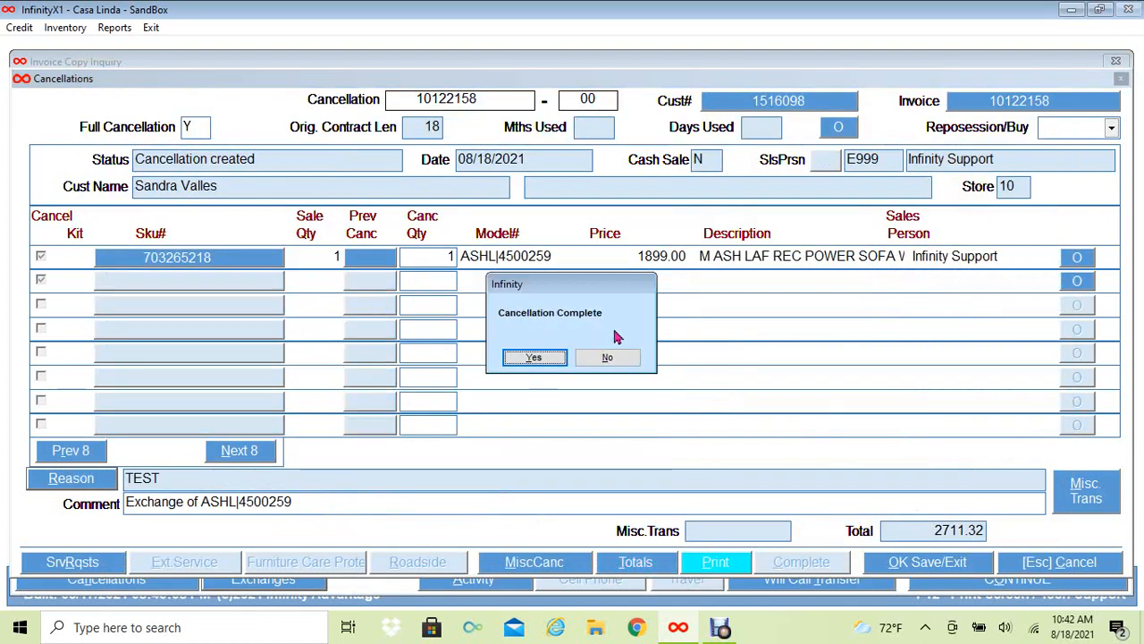
pyautogui.click(532, 359)
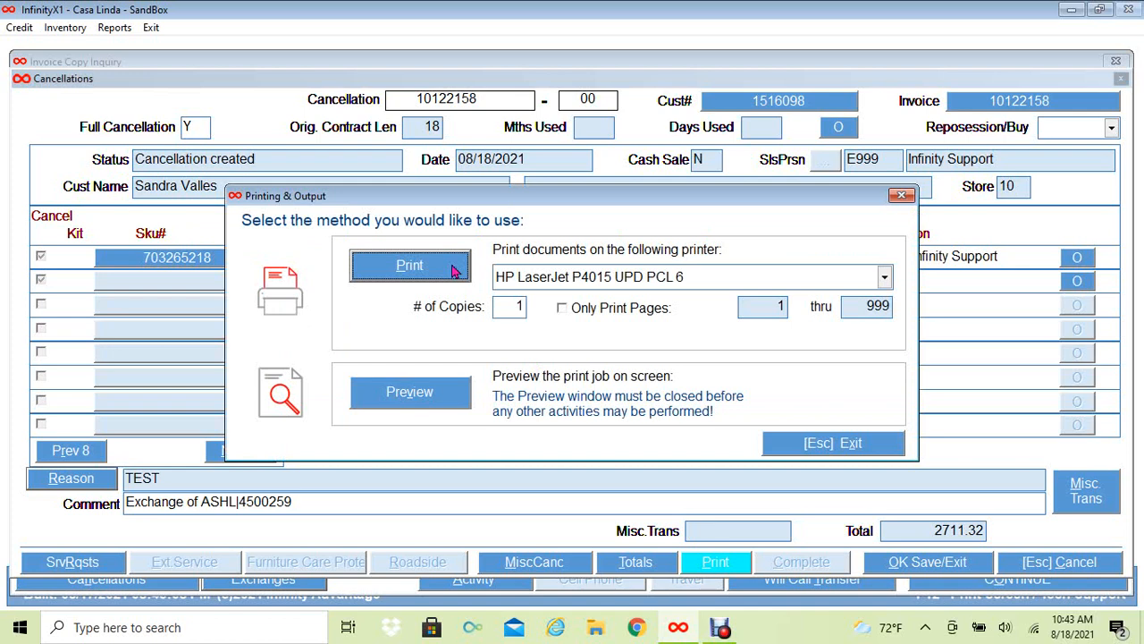
pyautogui.click(453, 269)
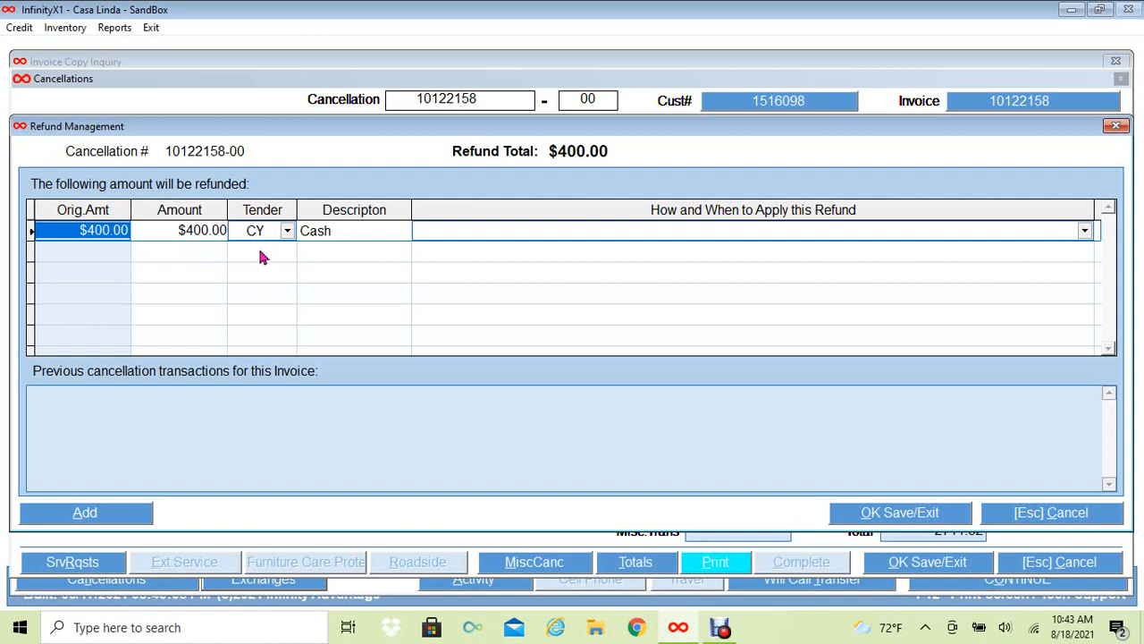
# - Refund the $400.00 to the deposit account now, save, and close the cancellation
pyautogui.click(1083, 232)
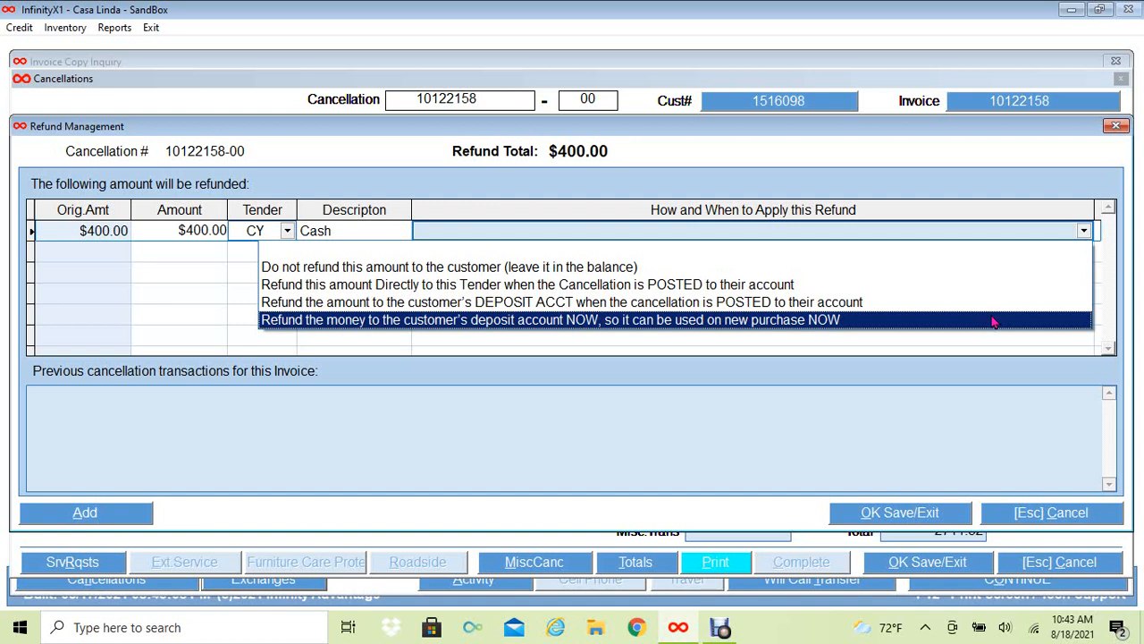
pyautogui.click(812, 325)
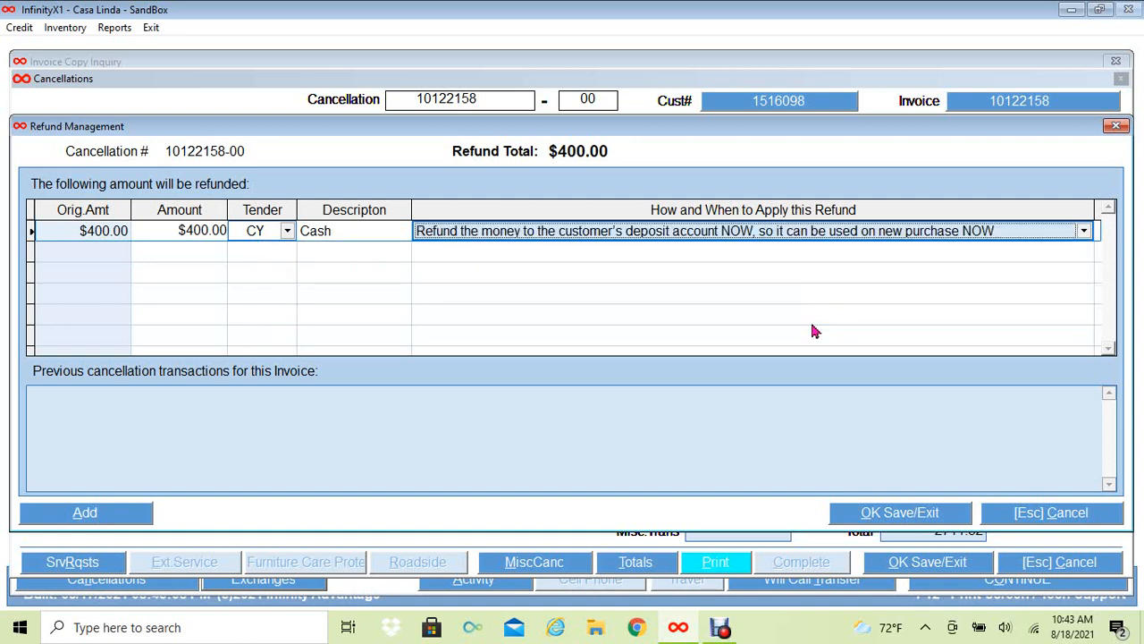
pyautogui.click(899, 515)
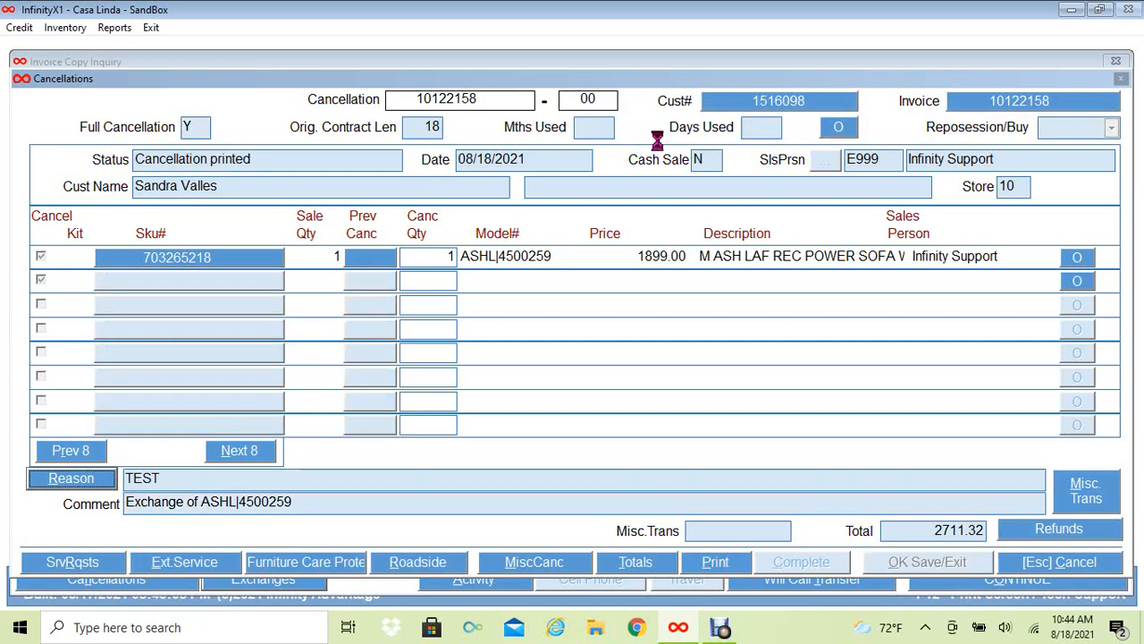
pyautogui.click(1033, 572)
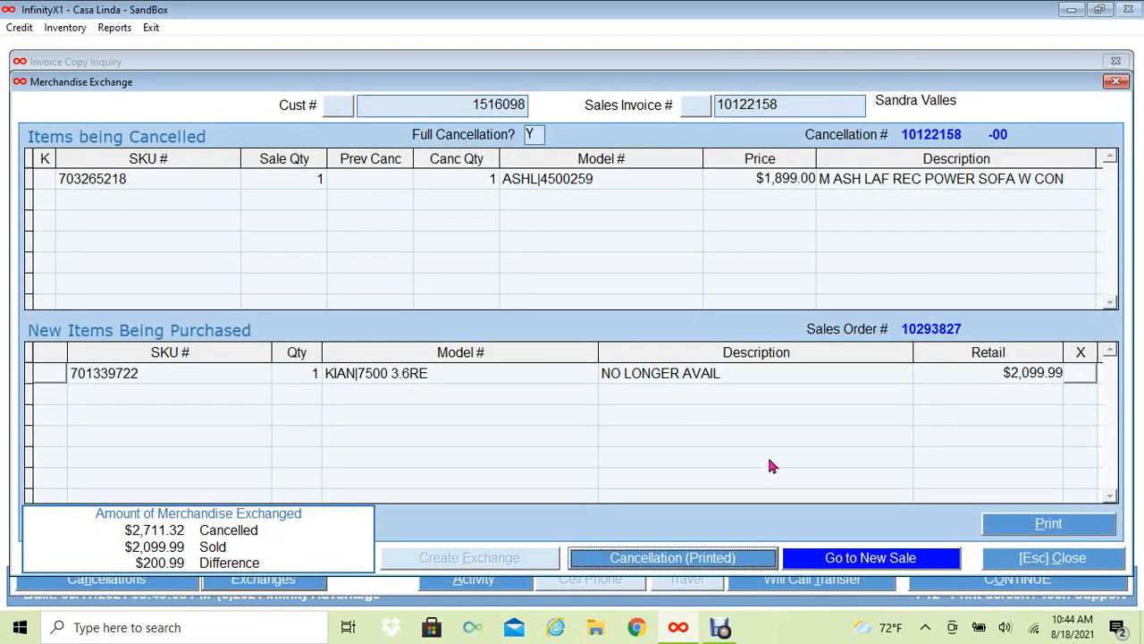
# - Start the new KIAN 7500 3.6RE sale and open its Delivery Information
pyautogui.click(841, 560)
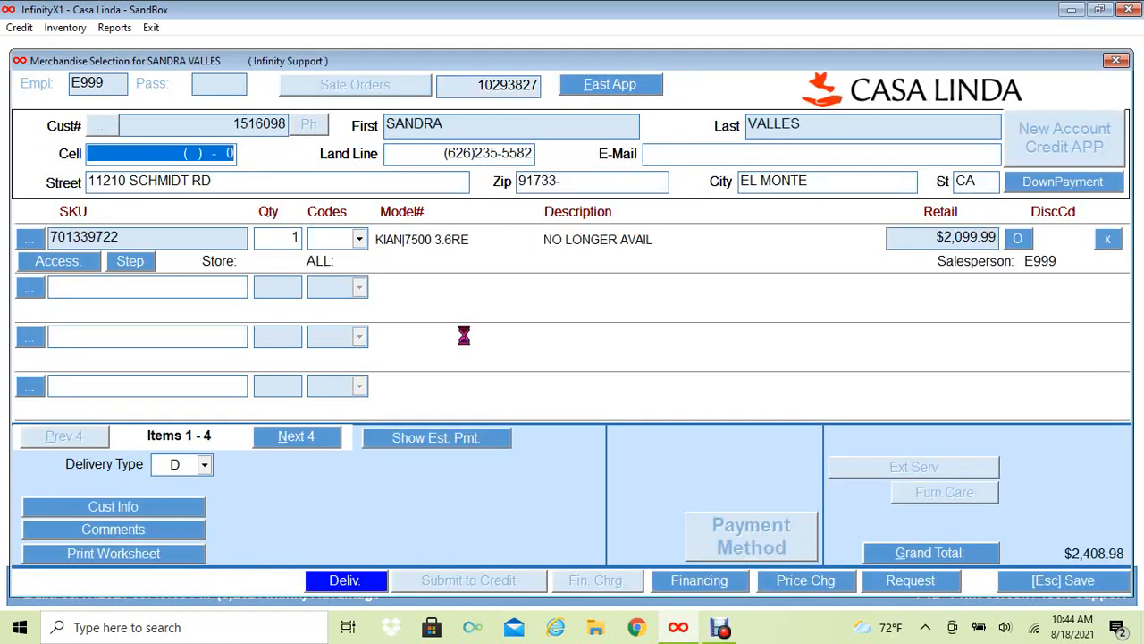
pyautogui.click(298, 243)
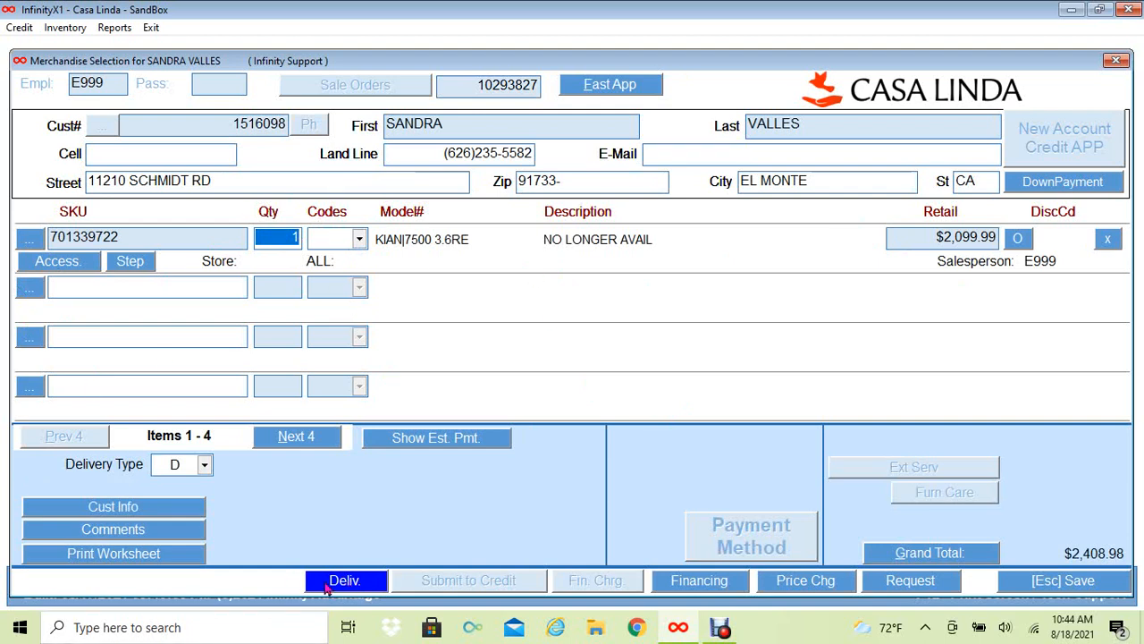
pyautogui.click(345, 581)
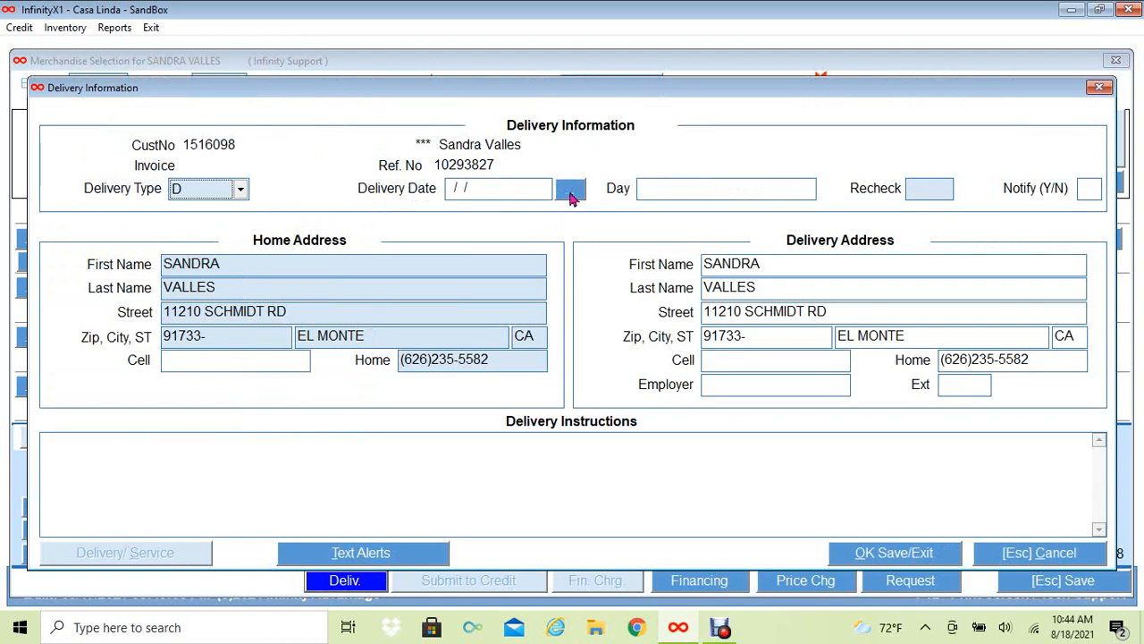
# - Consolidate delivery with the existing pickup on Monday 08/30/2021, save it, and decline text alerts
pyautogui.click(572, 193)
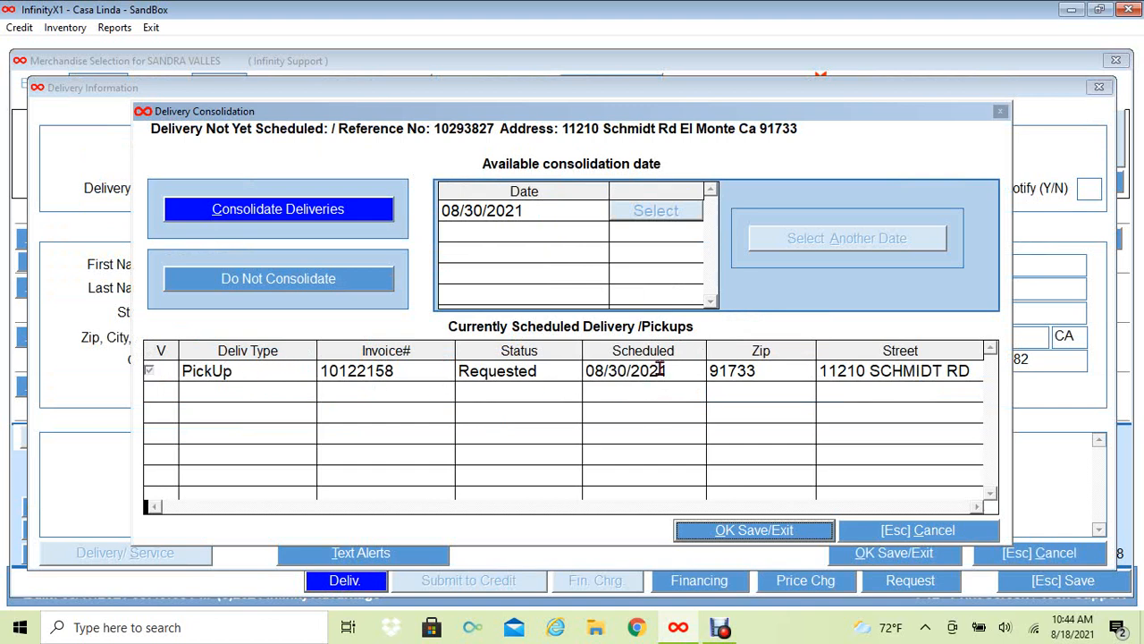
pyautogui.click(274, 221)
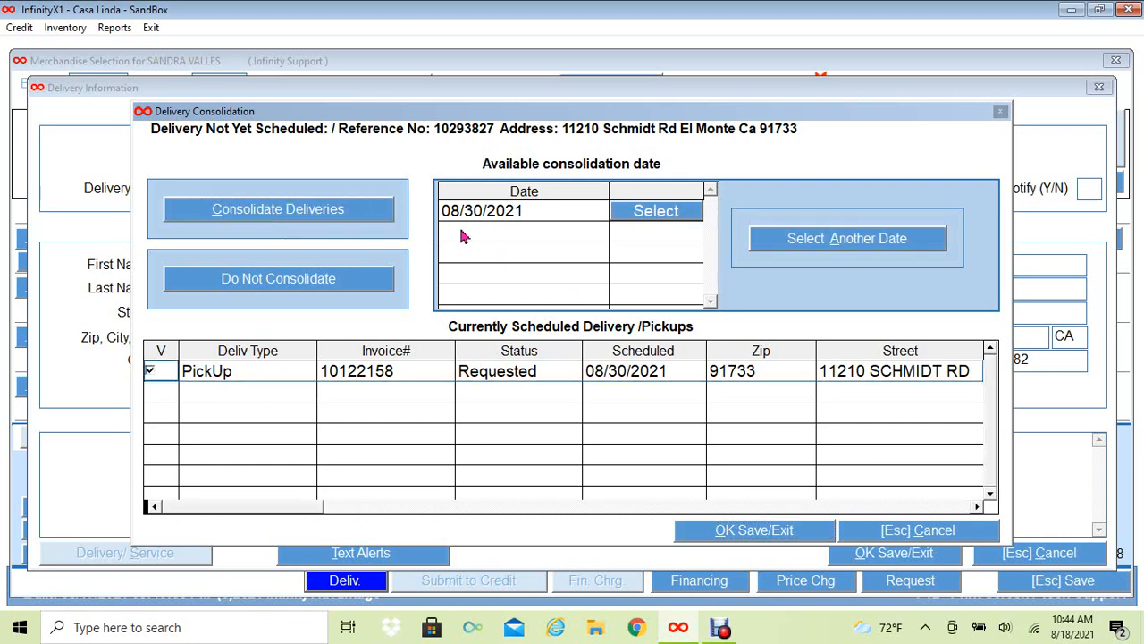
pyautogui.click(659, 219)
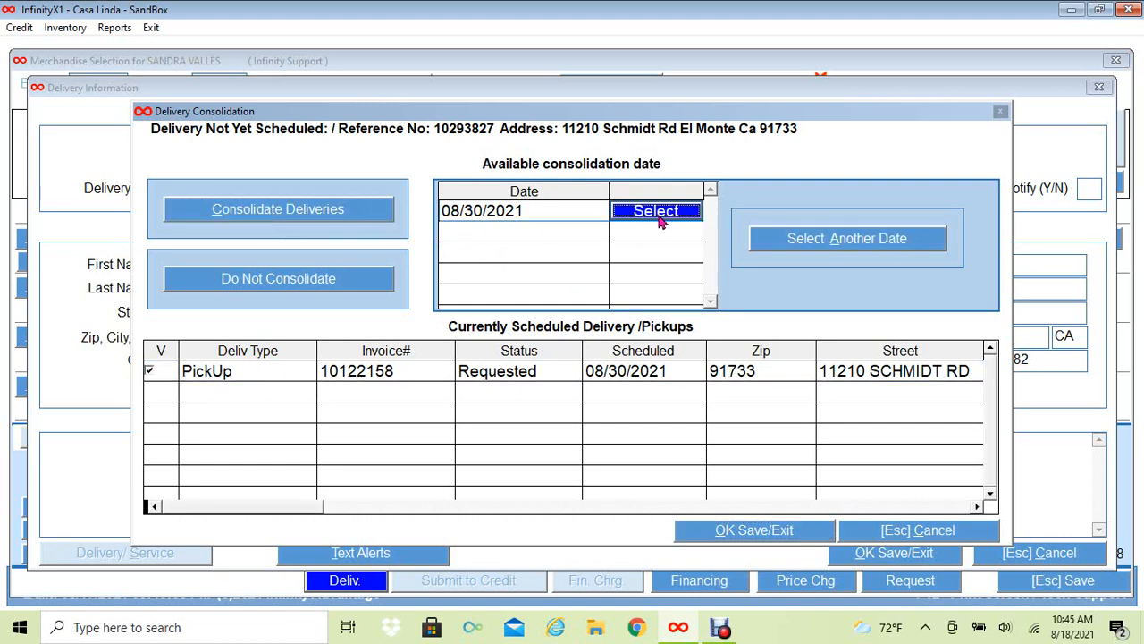
pyautogui.press('Return')
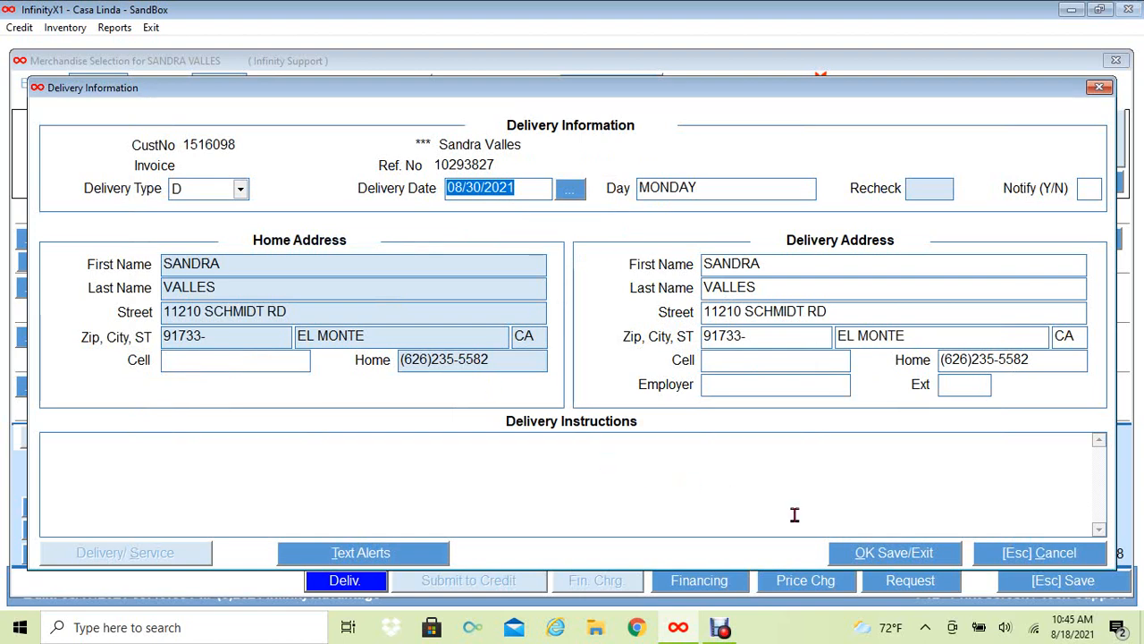
pyautogui.click(876, 556)
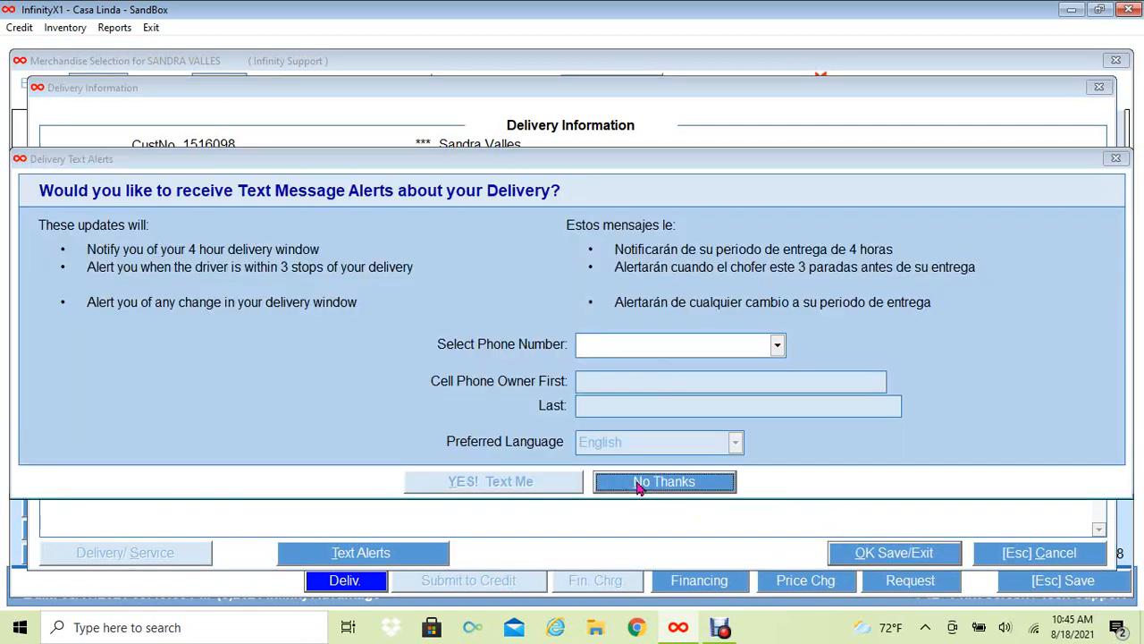
pyautogui.click(639, 484)
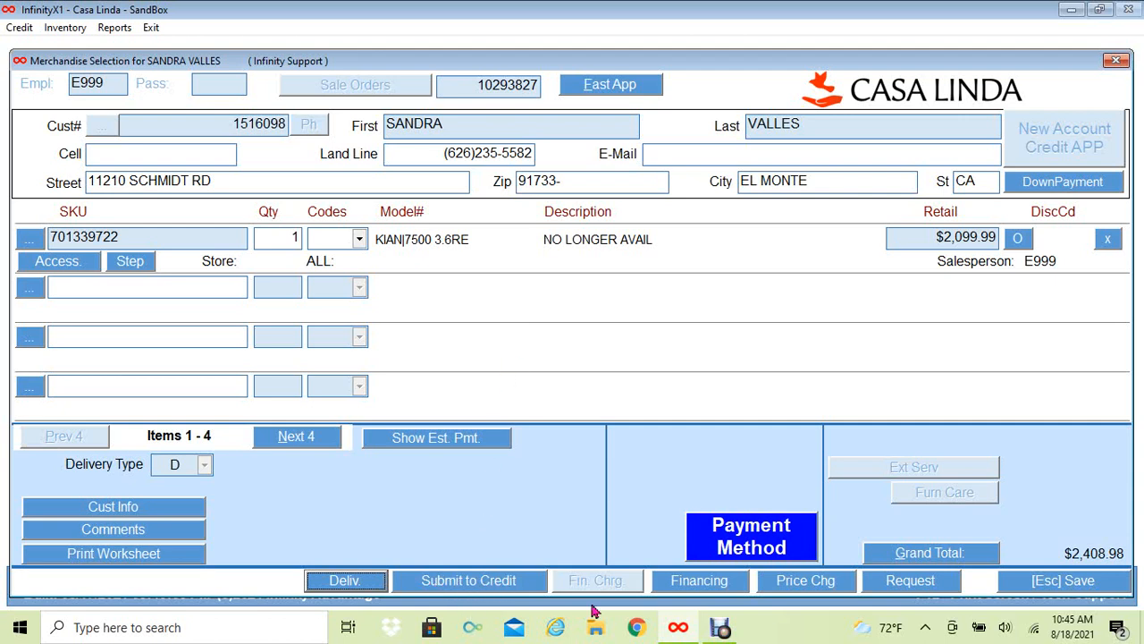
# - Submit the sale to credit and accept the $2,711.32 18-month approval quote
pyautogui.click(499, 582)
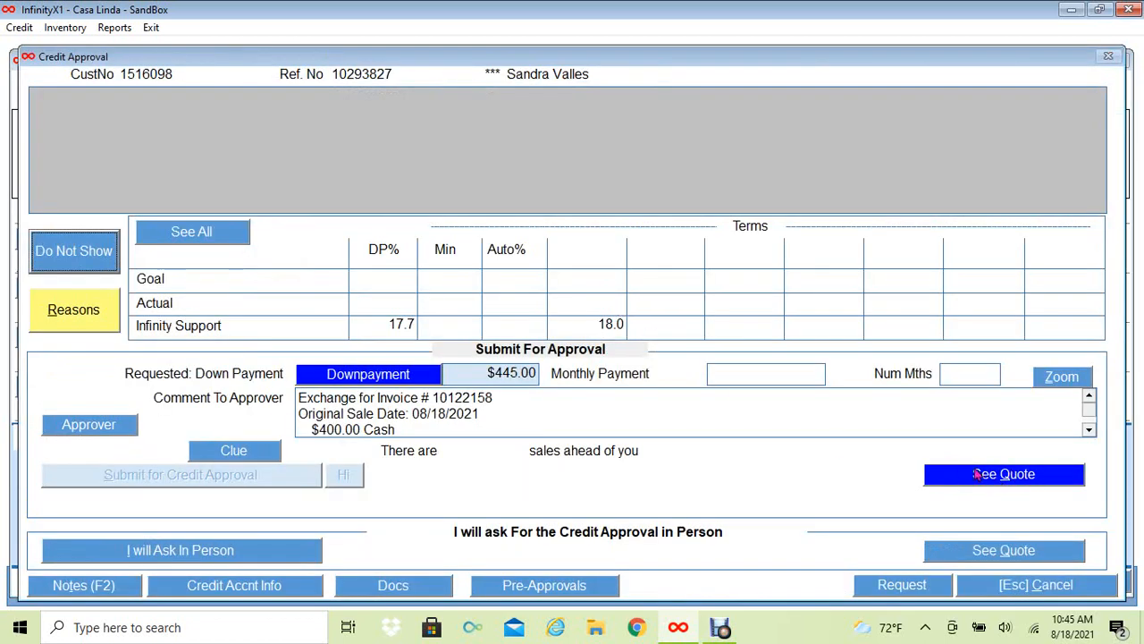
pyautogui.click(1011, 480)
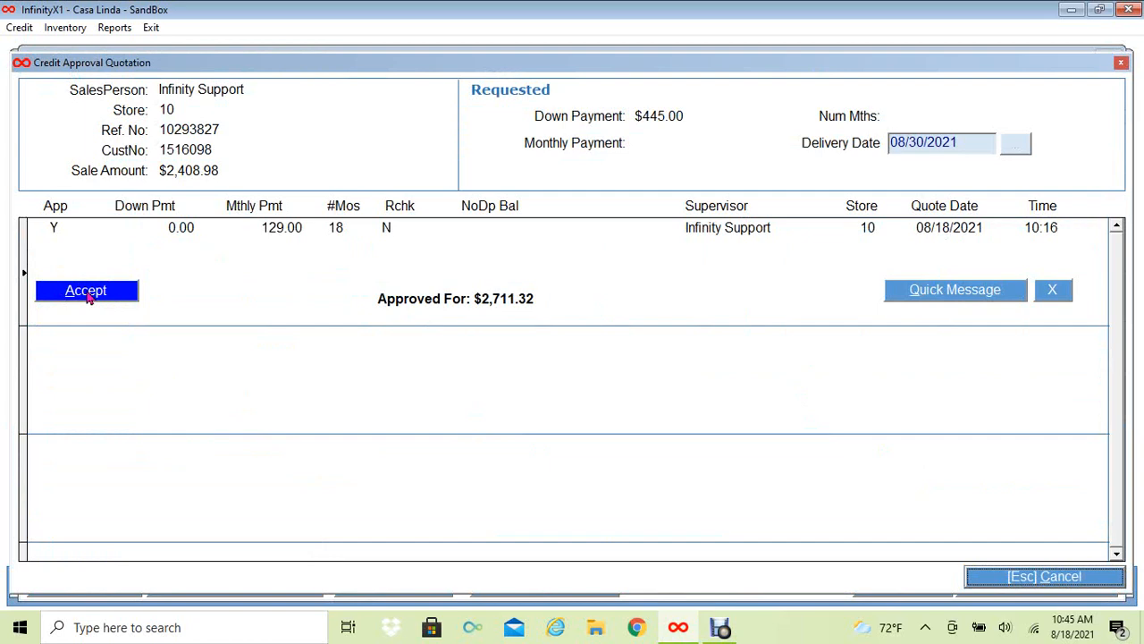
pyautogui.click(86, 291)
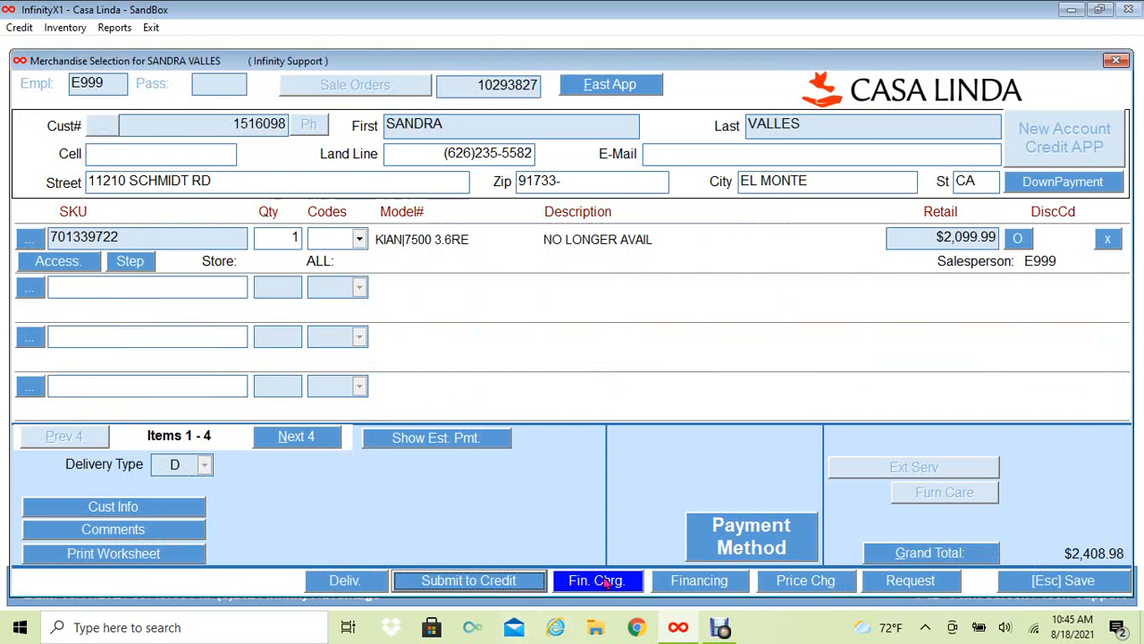
# - Enter a $445.00 down payment paid now and save the 18-month, 35.99% APR finance charges
pyautogui.click(607, 582)
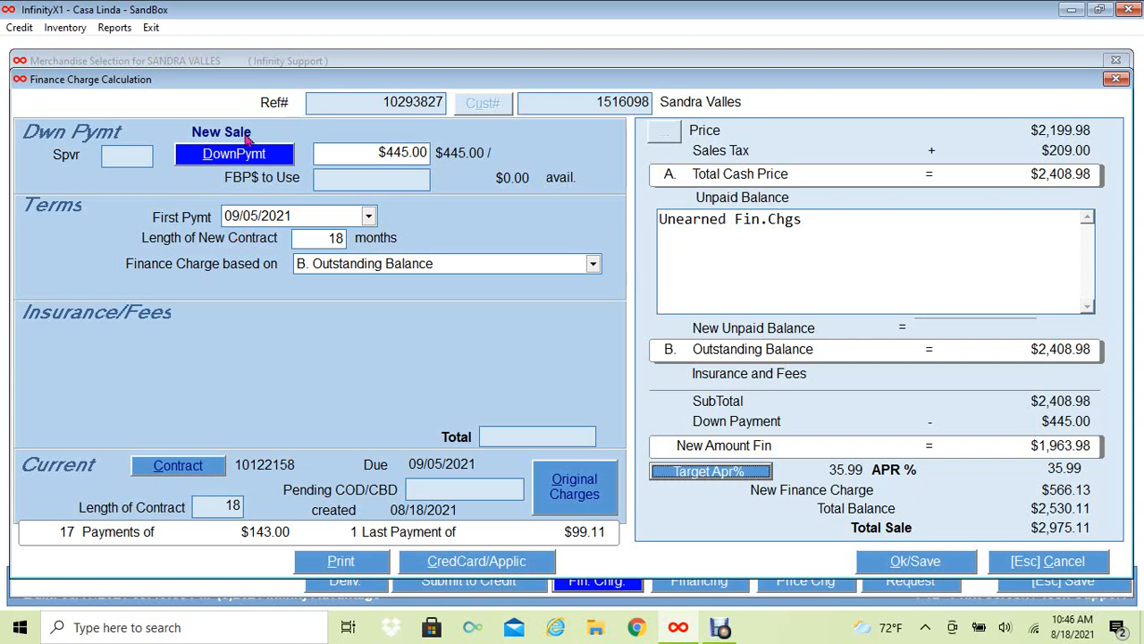
pyautogui.click(232, 159)
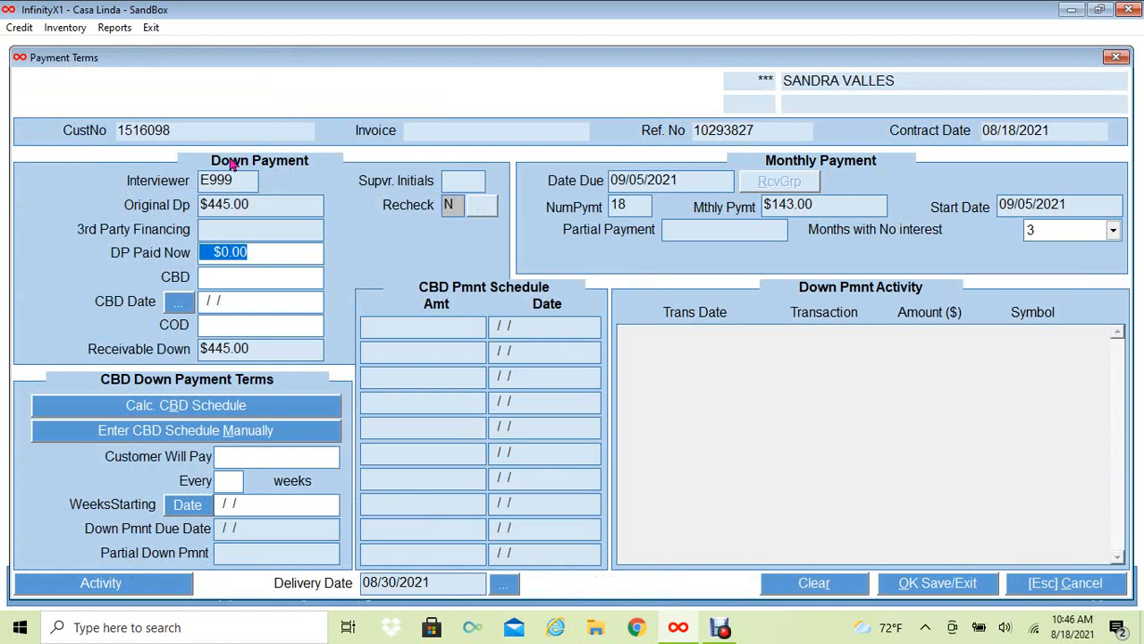
pyautogui.write('445')
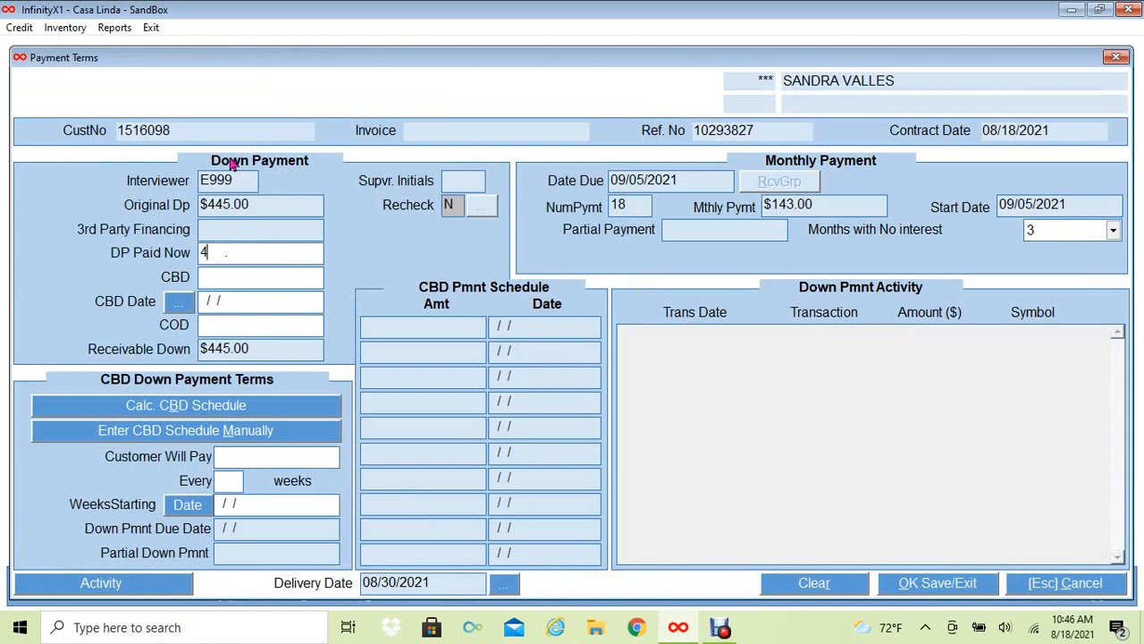
pyautogui.press('Tab')
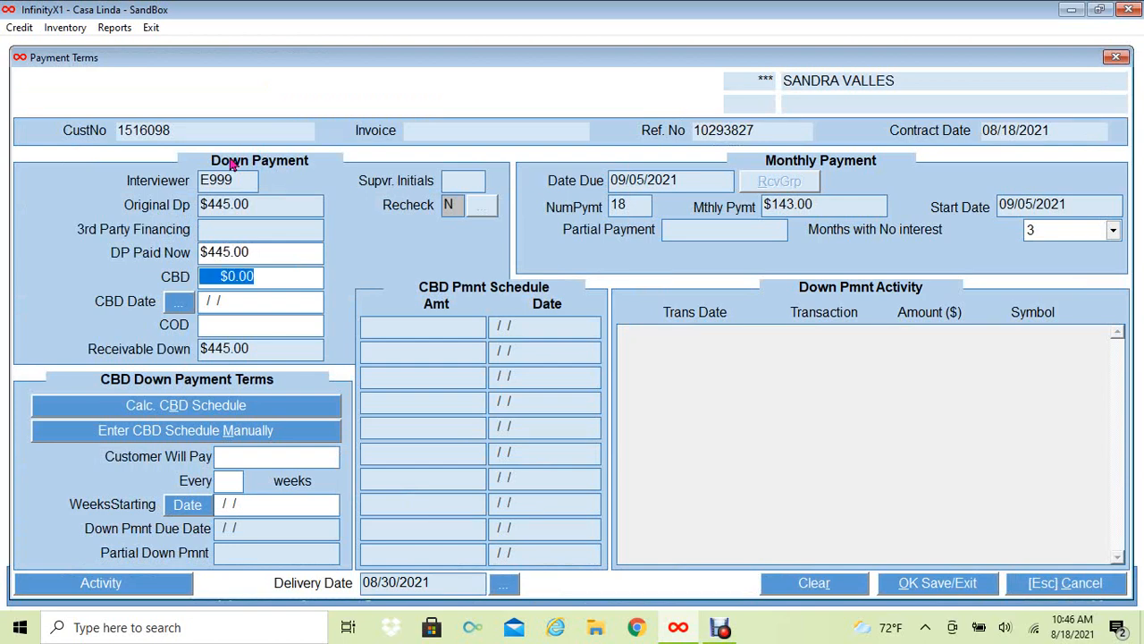
pyautogui.click(901, 583)
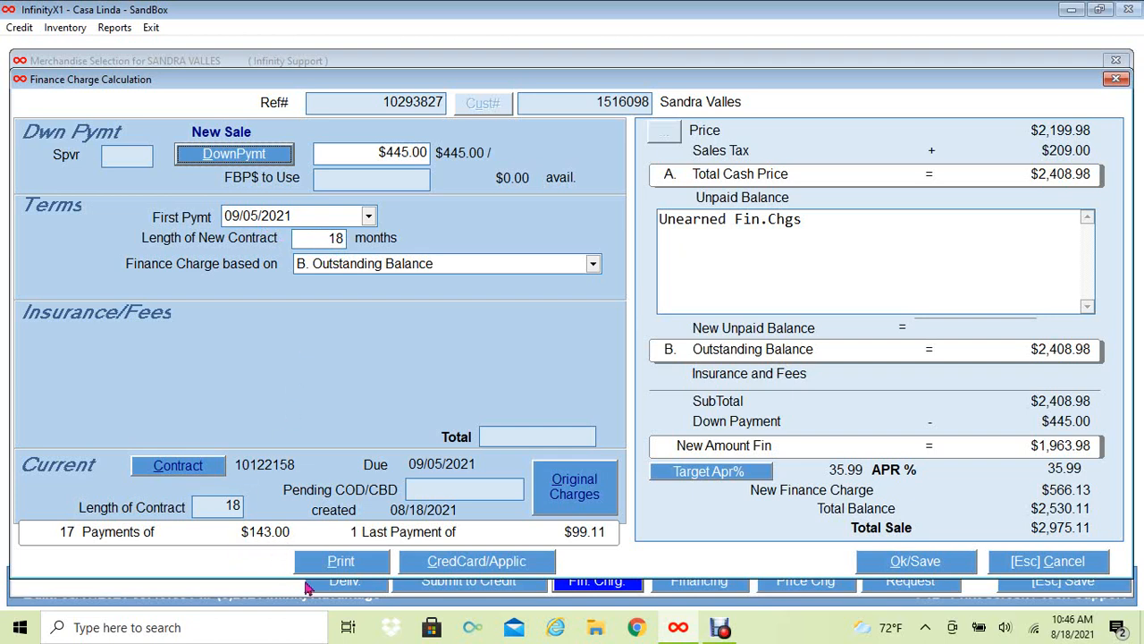
pyautogui.click(916, 567)
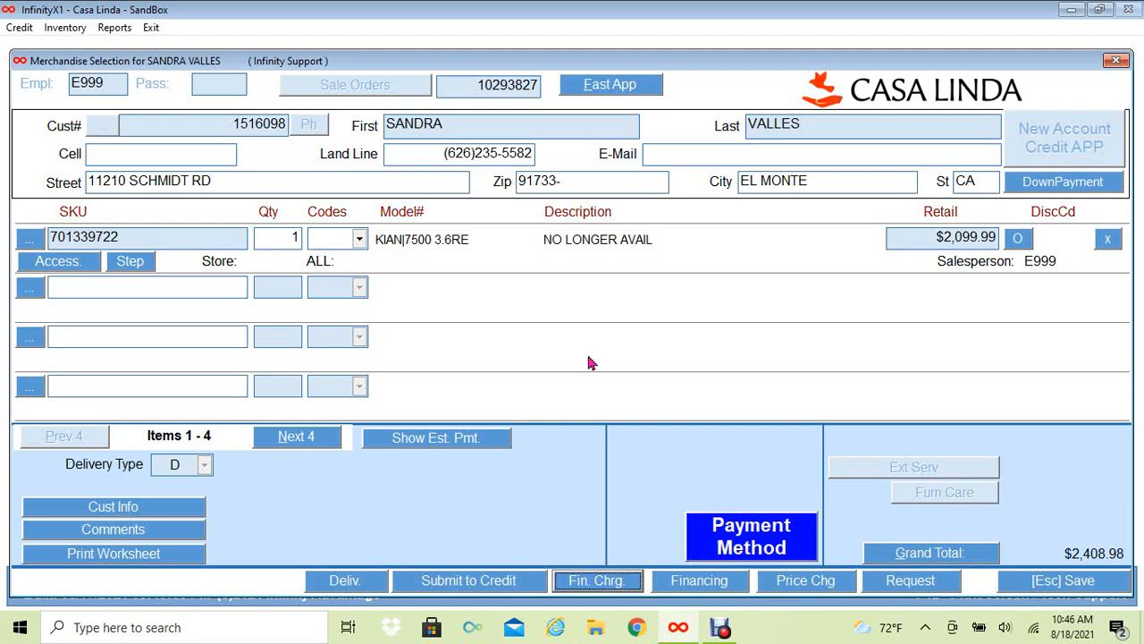
# - Reduce the CASH payment to $45.00 alongside the $1,963.98 financing and $400.00 deposit, then post the sale
pyautogui.click(731, 535)
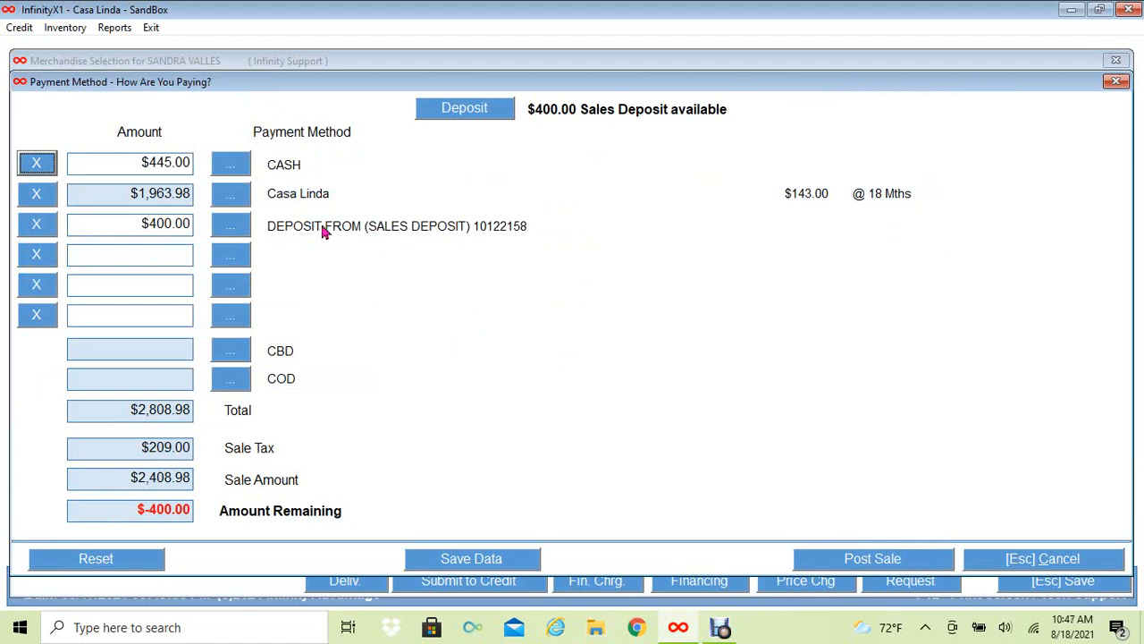
pyautogui.click(103, 156)
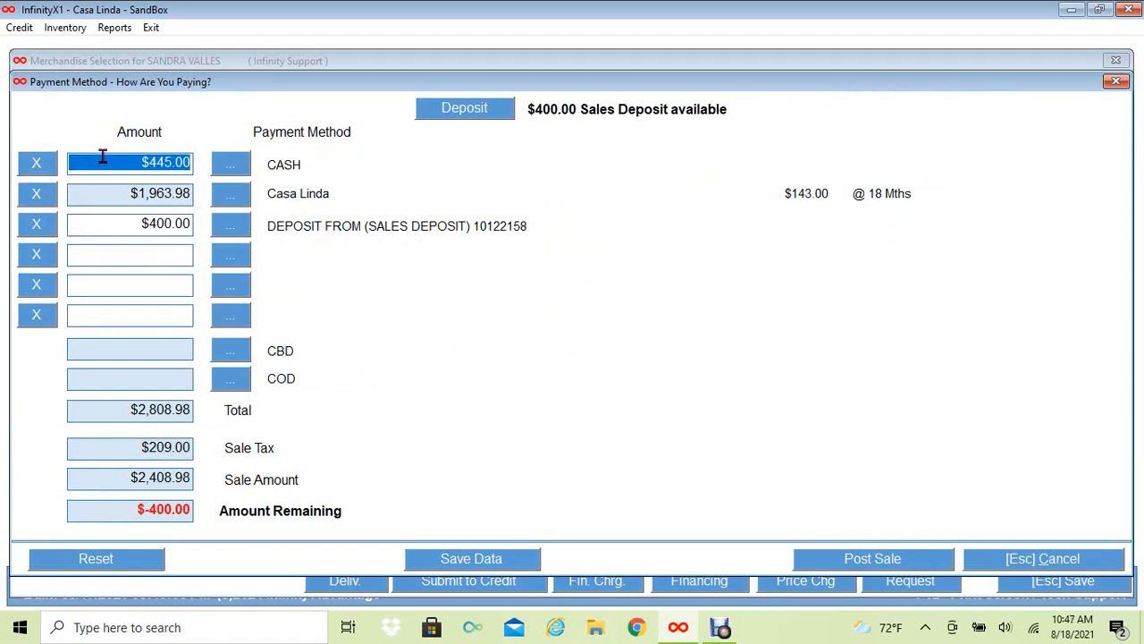
pyautogui.press('BackSpace')
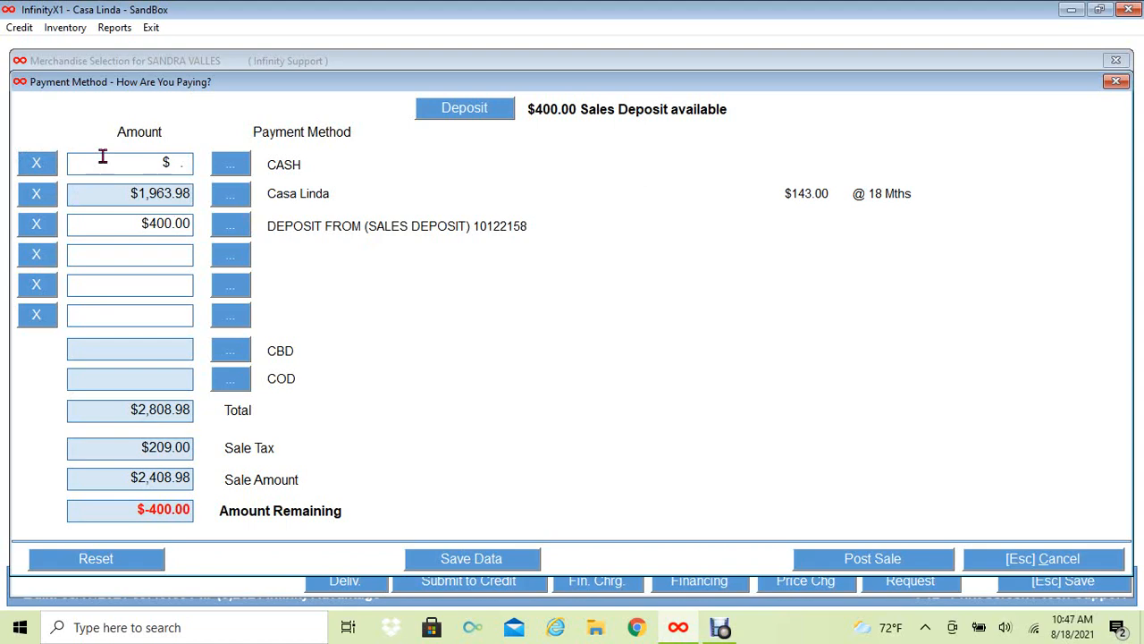
pyautogui.write('45')
pyautogui.press('Tab')
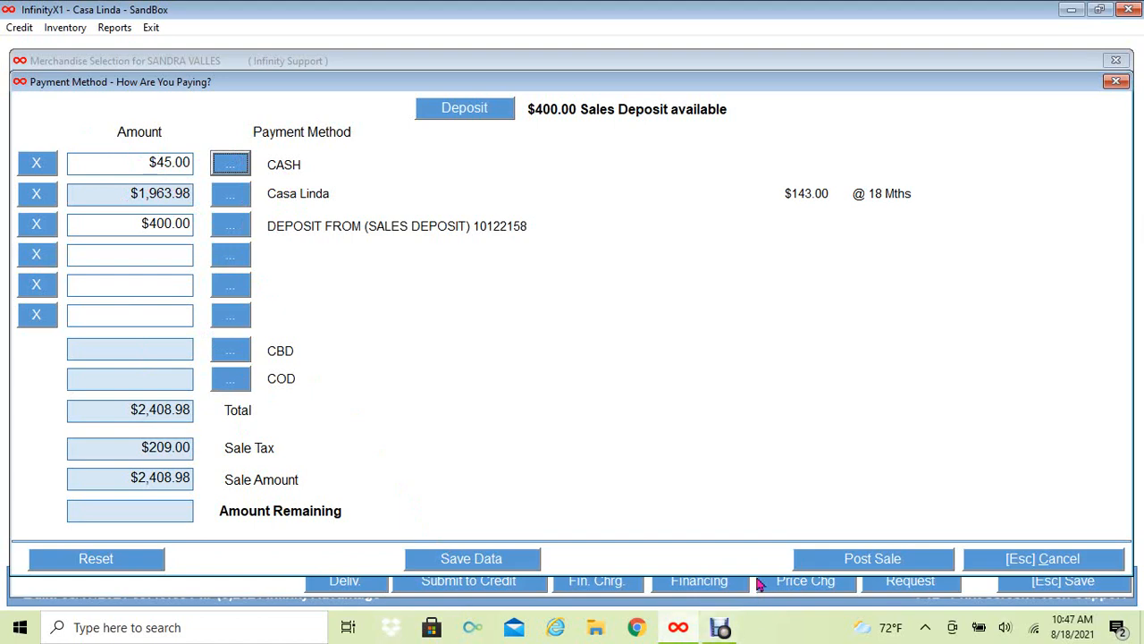
pyautogui.click(852, 561)
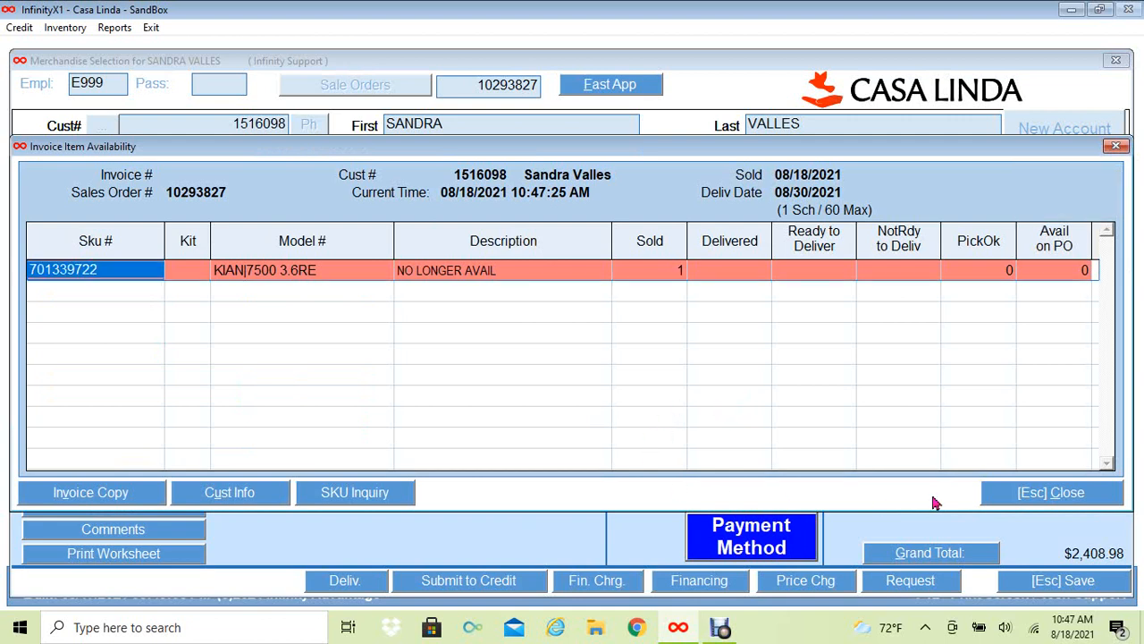
# - Finish the sale despite the unavailable item and answer Y to create the security agreement
pyautogui.click(1061, 499)
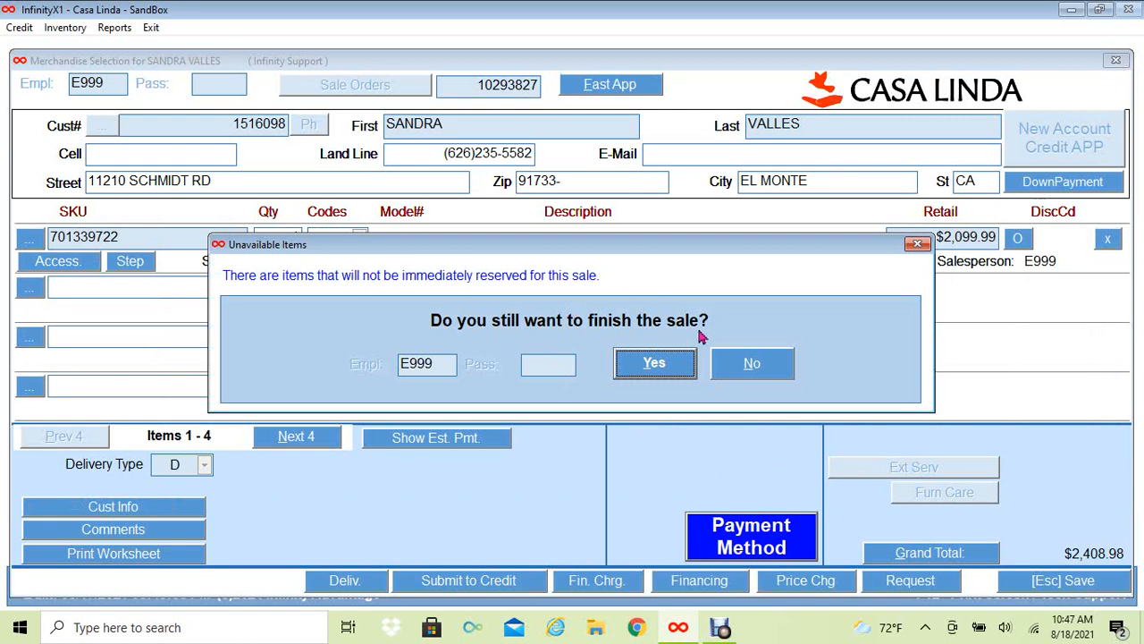
pyautogui.click(653, 363)
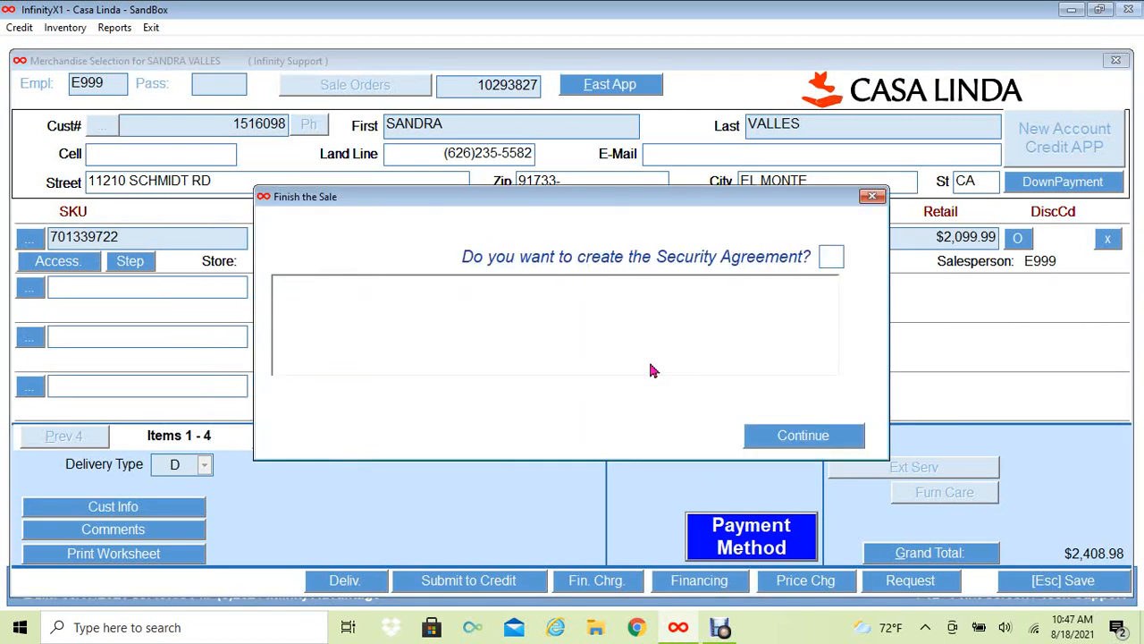
pyautogui.write('Y')
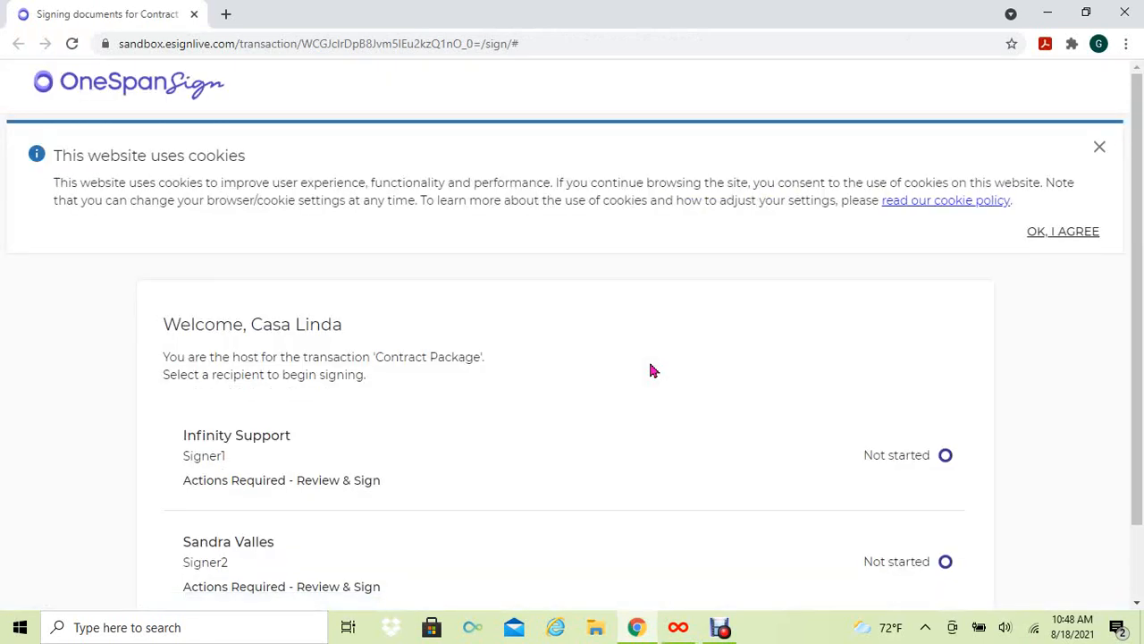
# - Dismiss the cookie notice, then have Signer1 sign the identification verification, confirm and finish
pyautogui.click(1055, 236)
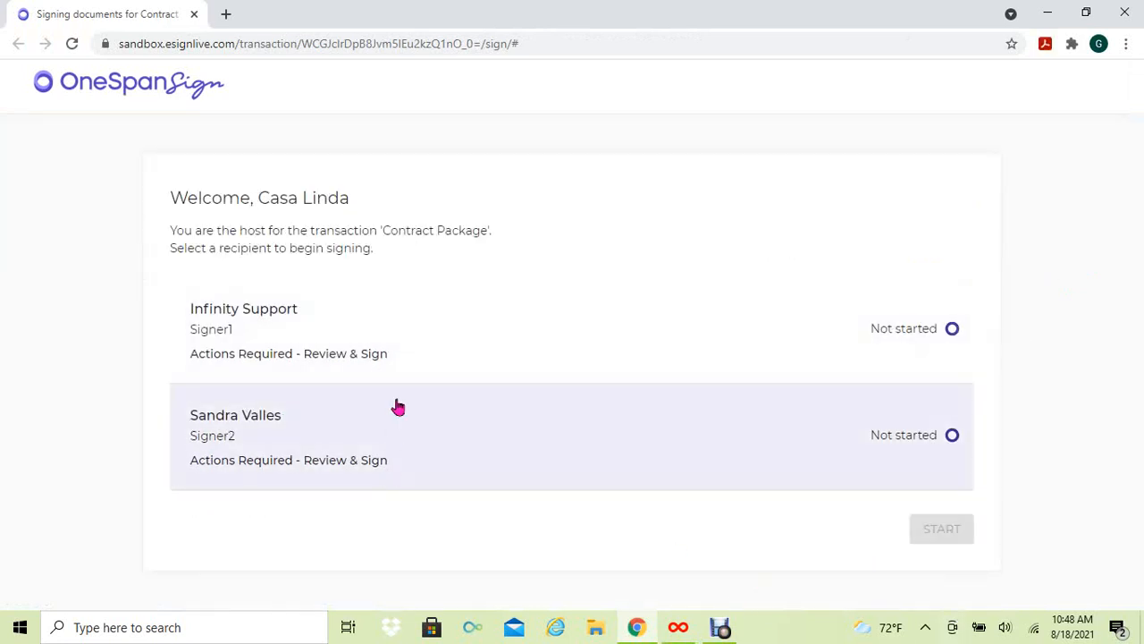
pyautogui.click(431, 344)
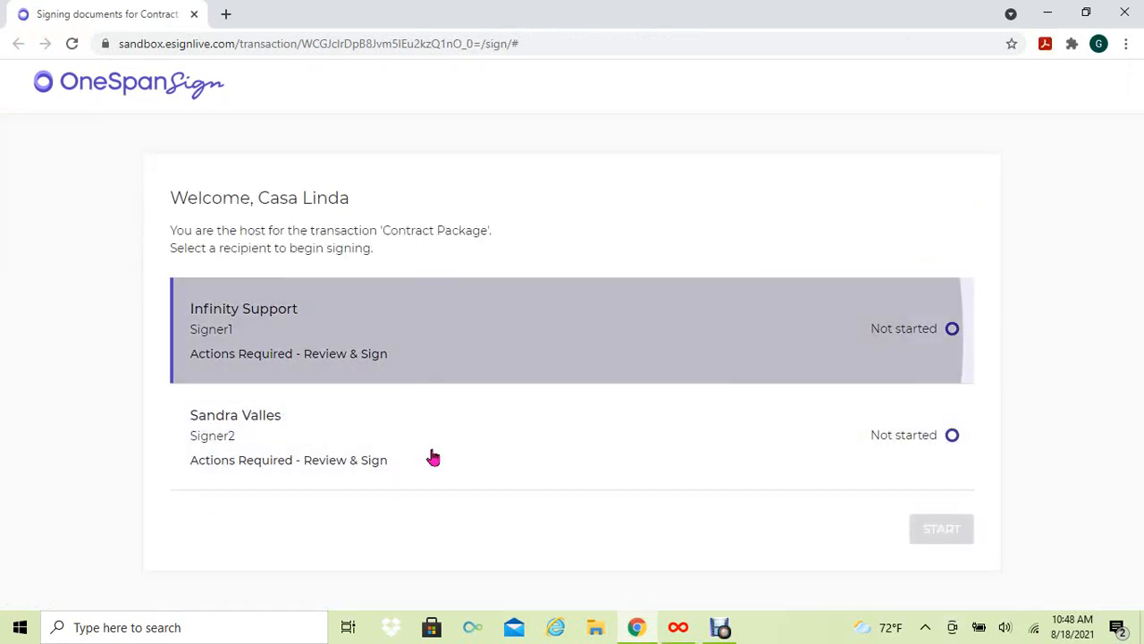
pyautogui.click(940, 539)
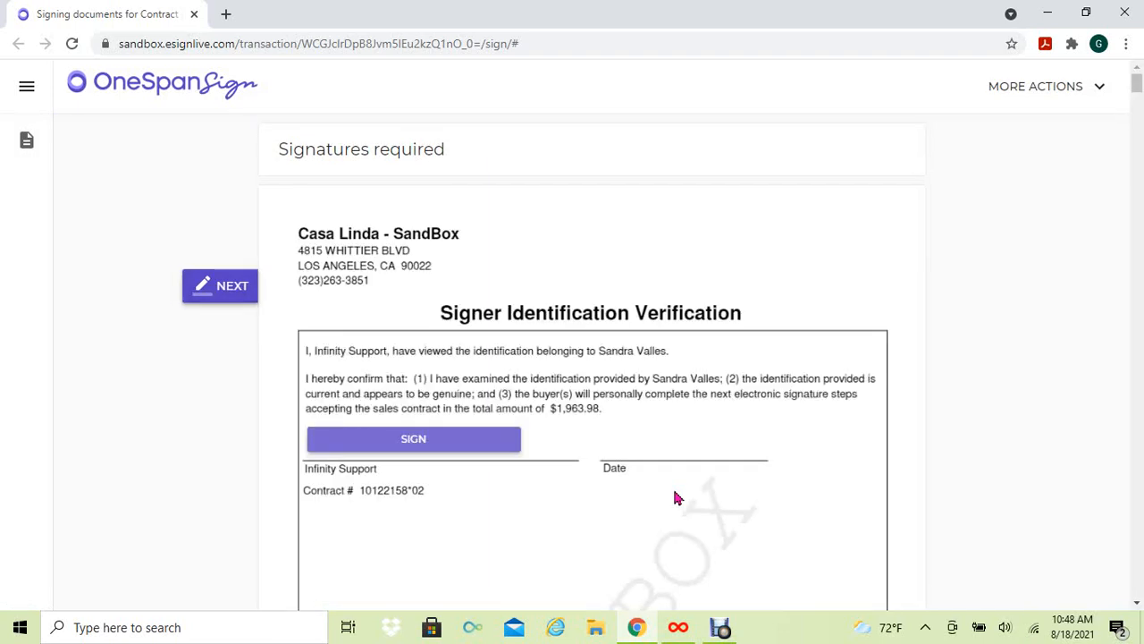
pyautogui.click(389, 448)
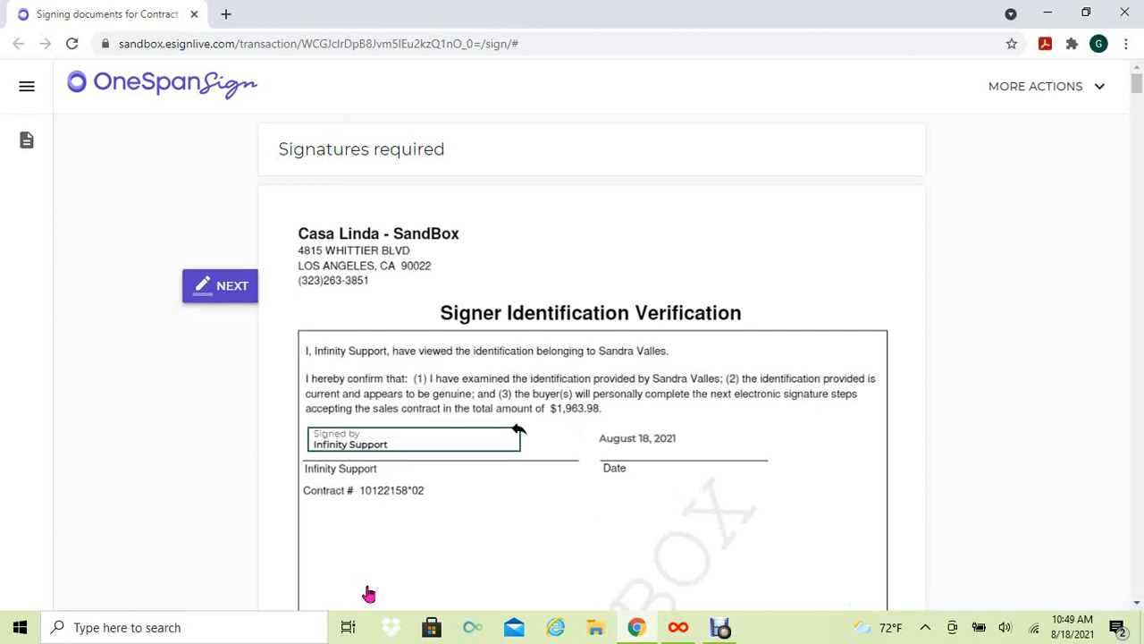
pyautogui.click(214, 291)
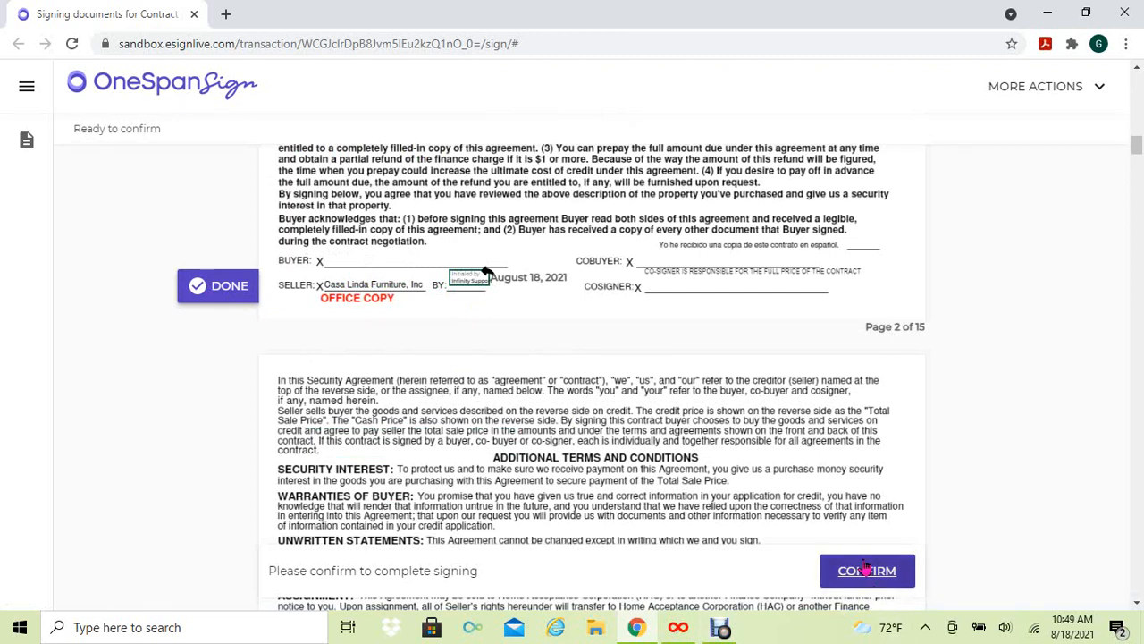
pyautogui.click(865, 568)
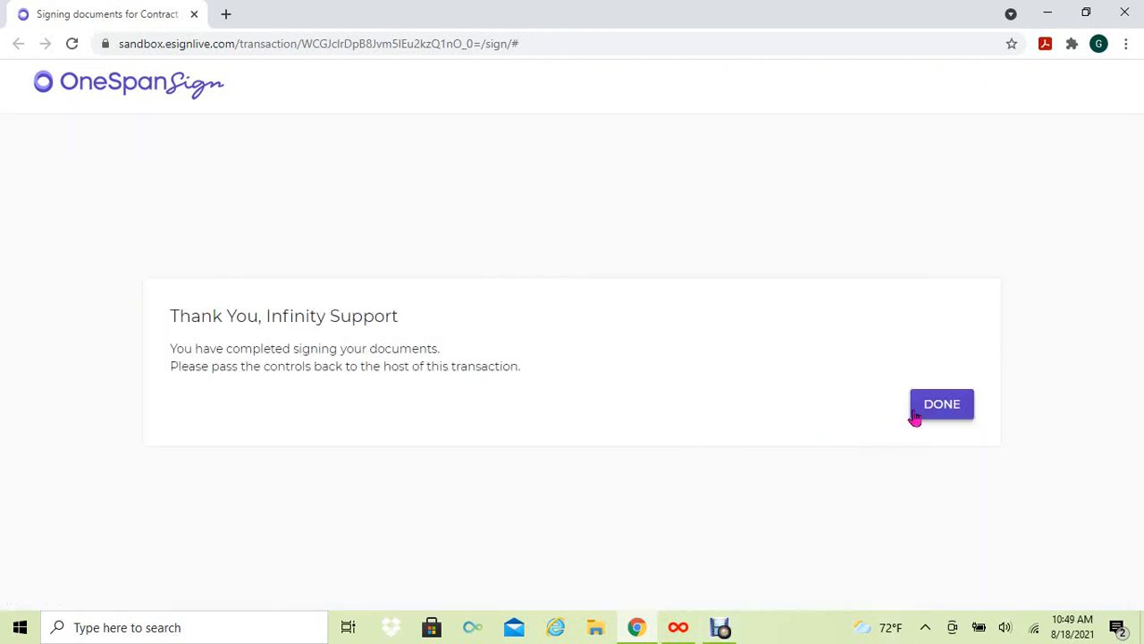
pyautogui.click(937, 408)
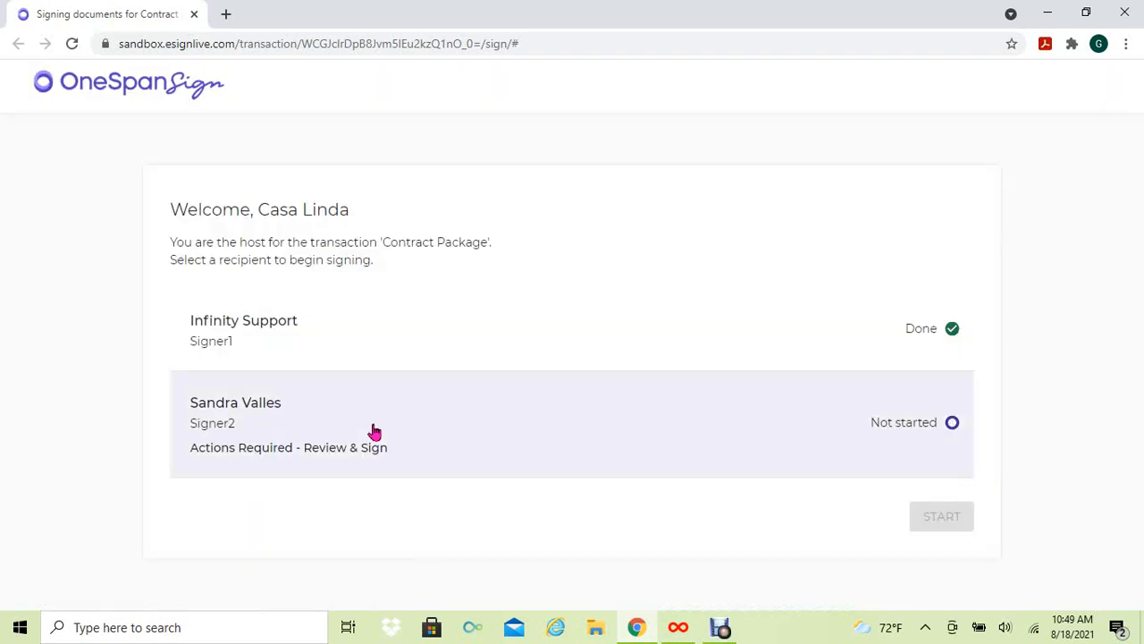
# - Start Signer2's session and sign the page 2 BUYER line and both buyer initials boxes
pyautogui.click(296, 444)
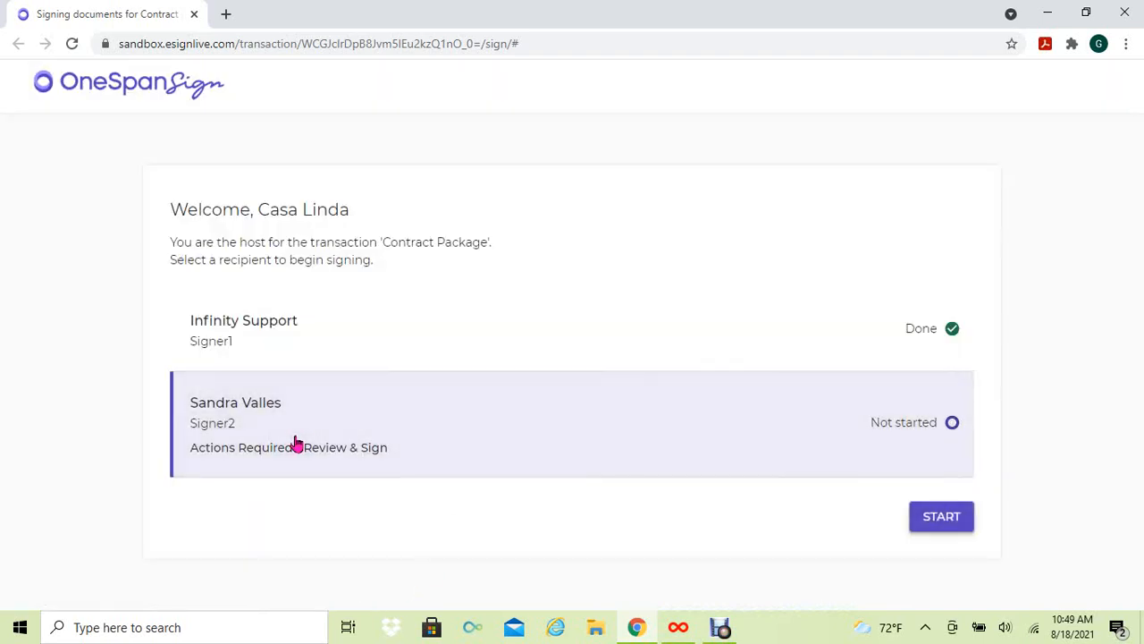
pyautogui.click(957, 525)
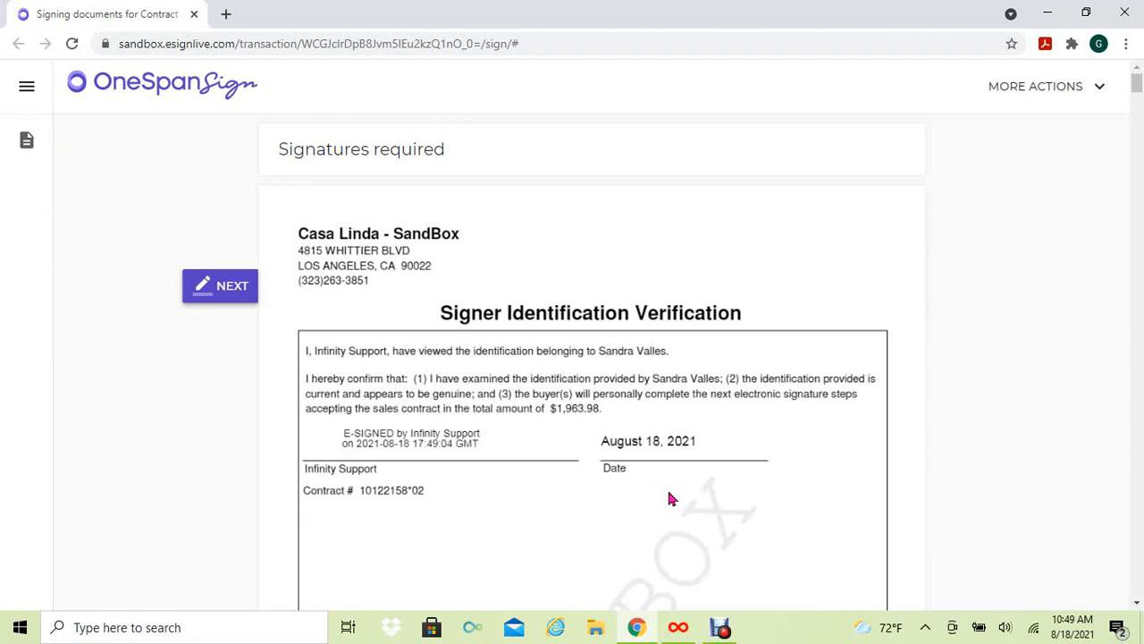
pyautogui.click(228, 290)
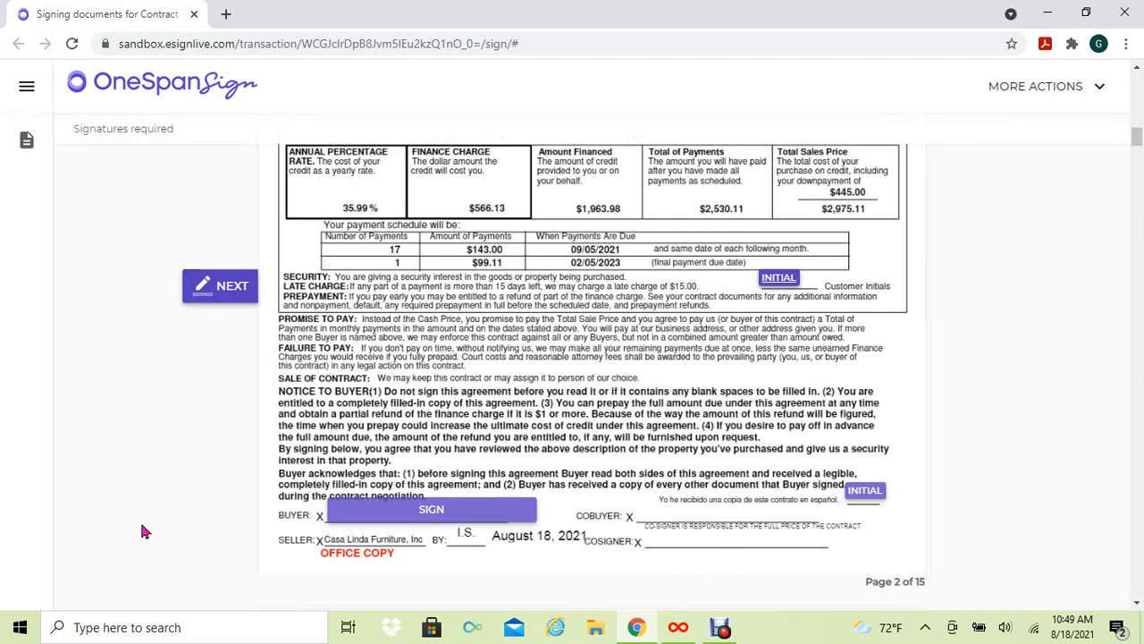
pyautogui.click(451, 516)
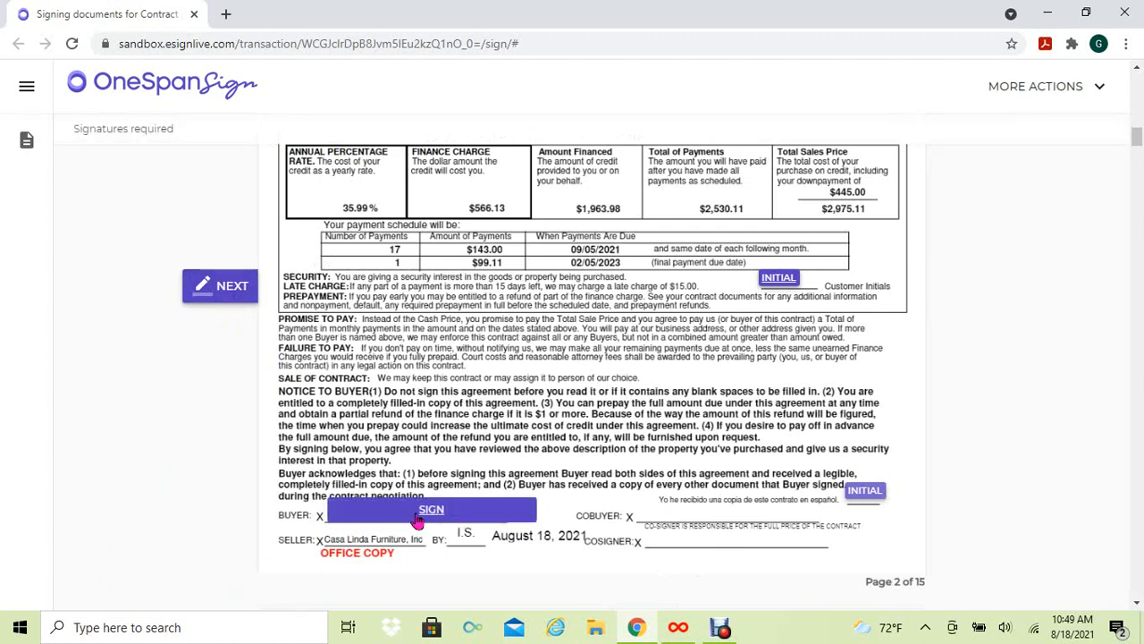
pyautogui.click(769, 280)
pyautogui.click(860, 492)
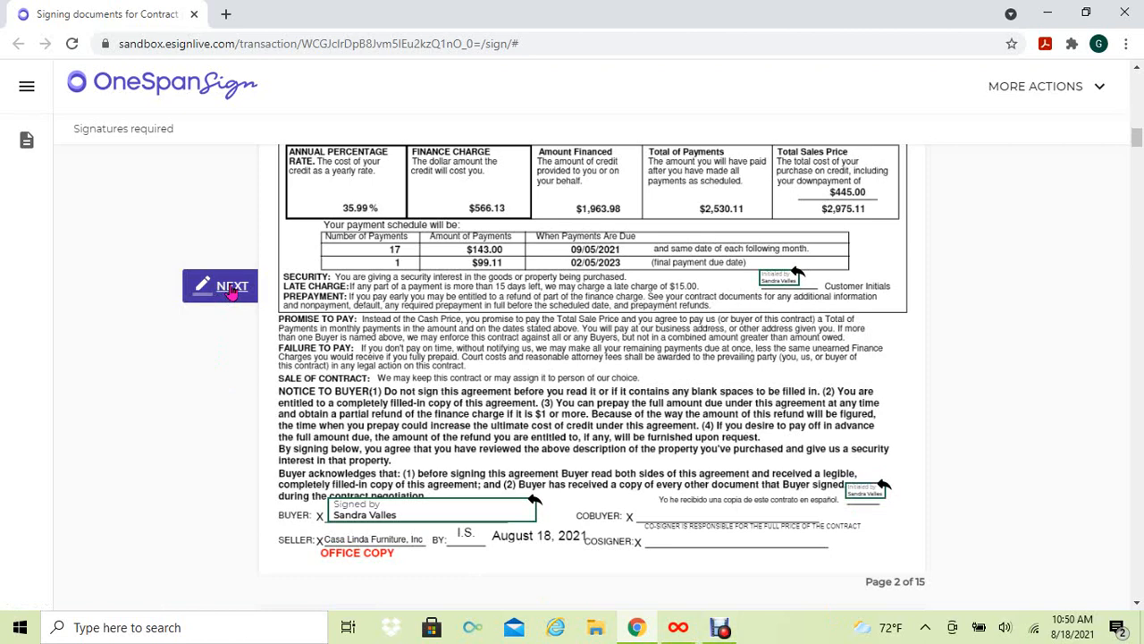
# - Sign the credit verification authorization, confirm and finish Signer2, and close the signing browser
pyautogui.click(230, 287)
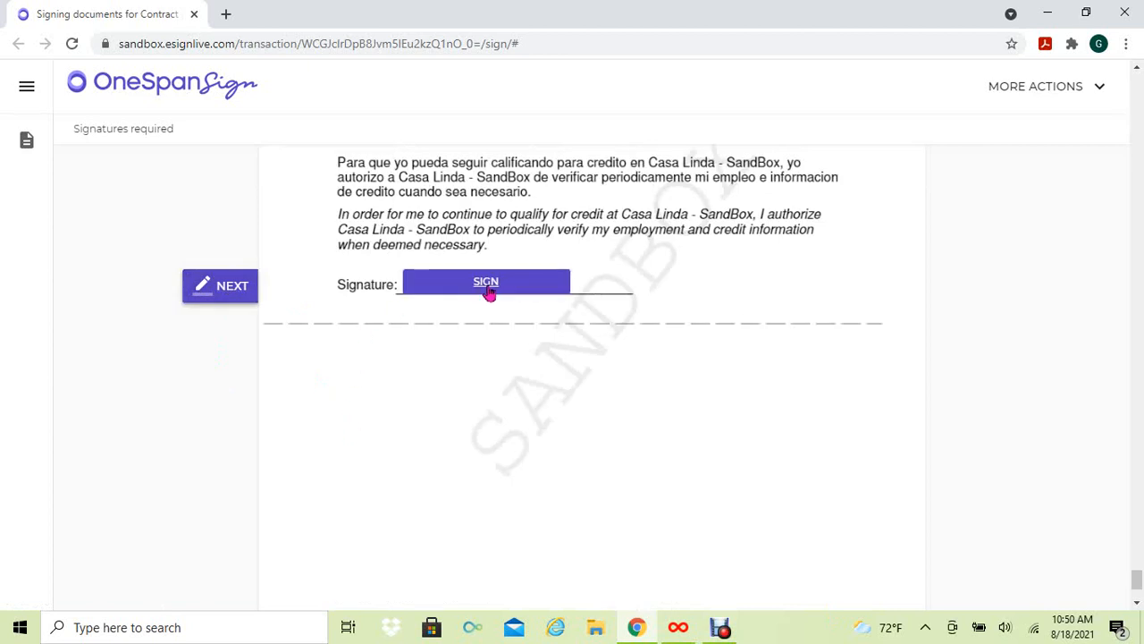
pyautogui.click(489, 290)
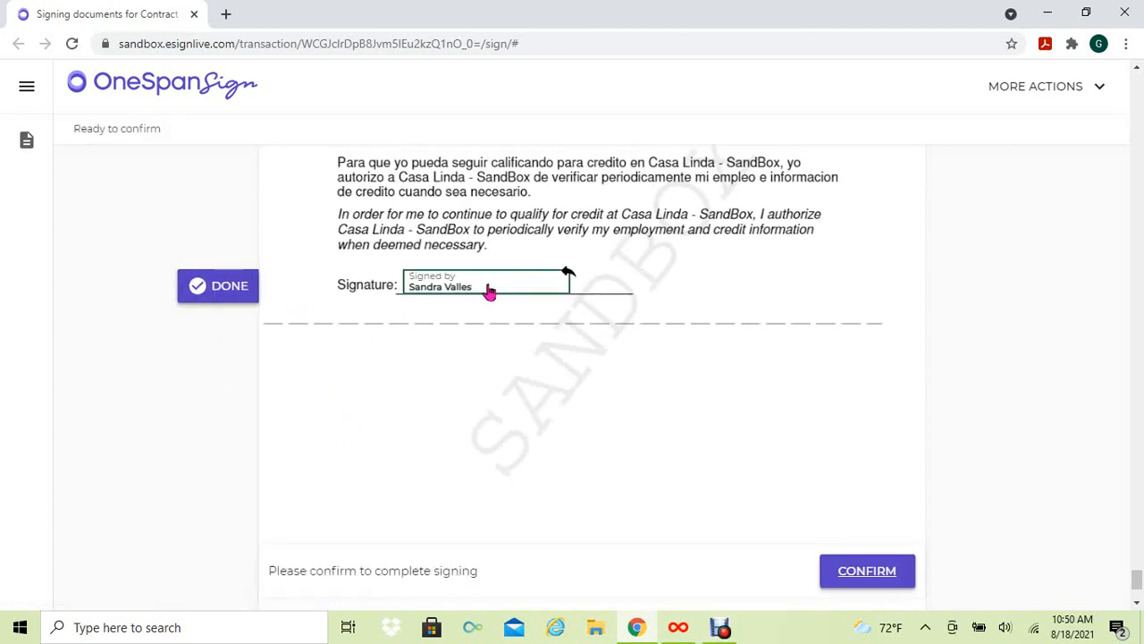
pyautogui.click(865, 577)
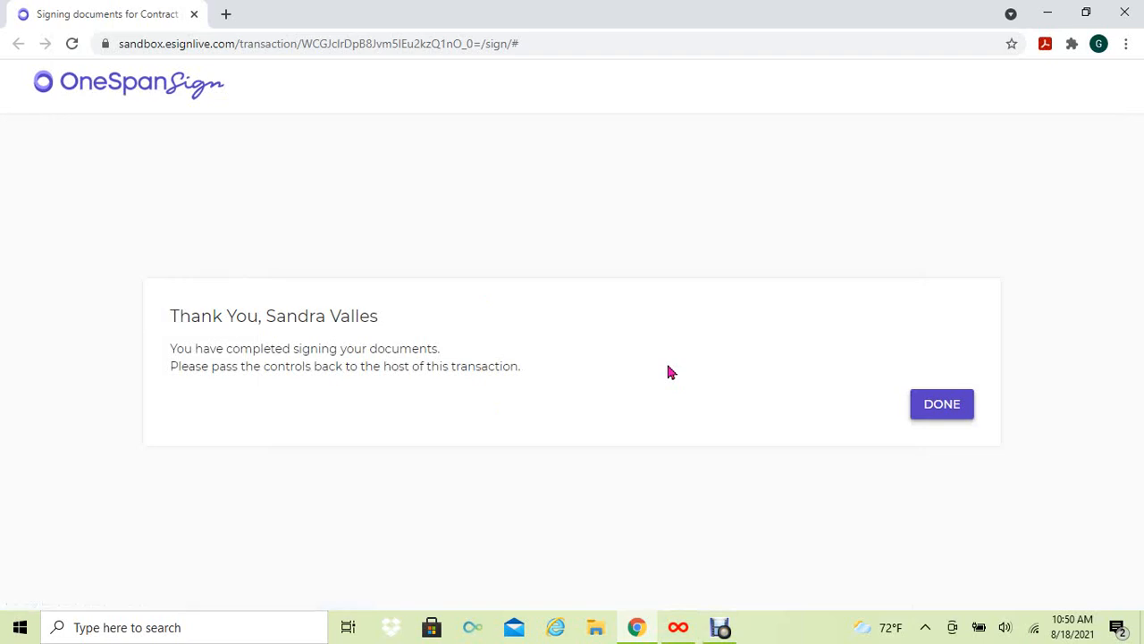
pyautogui.click(941, 404)
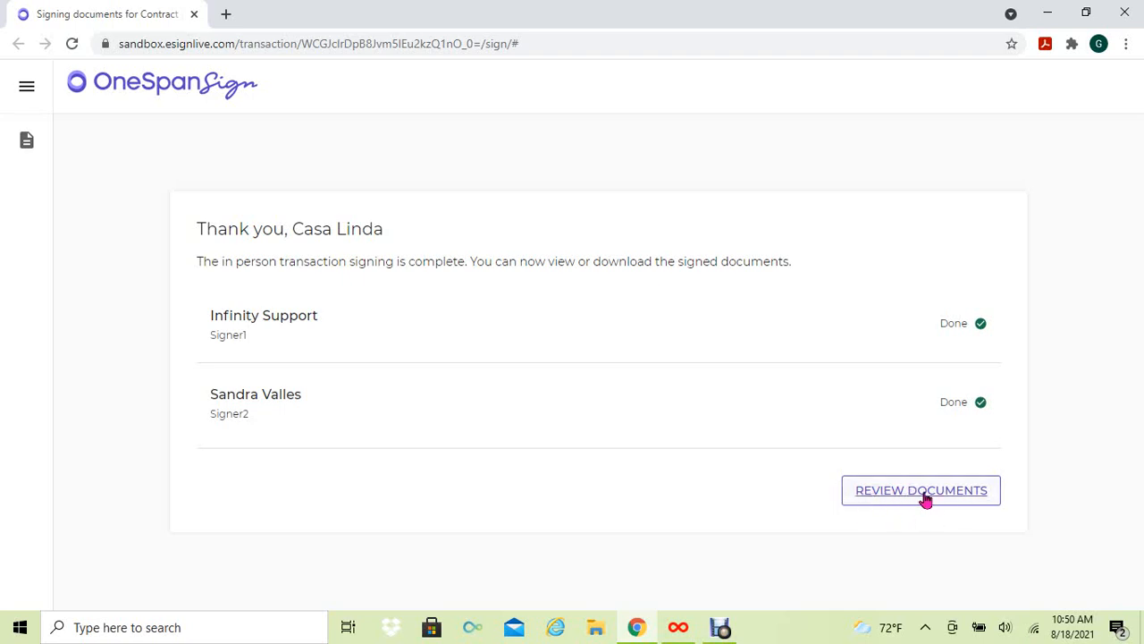
pyautogui.click(194, 15)
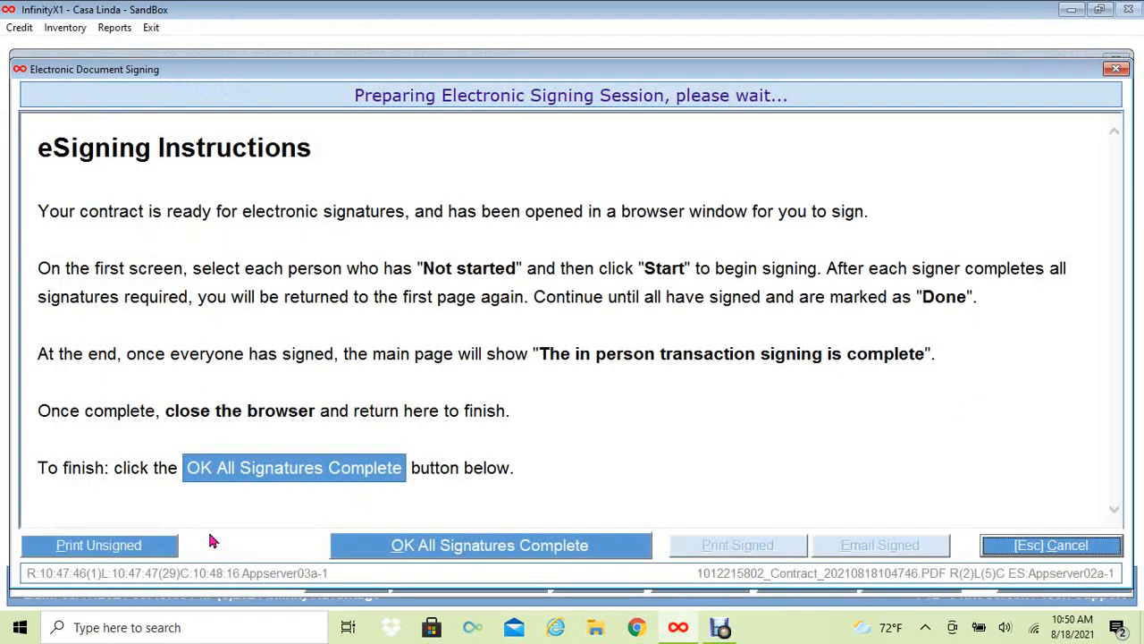
# - Report all signatures complete, acknowledge the signed contract was stored, and close the signing window
pyautogui.click(386, 548)
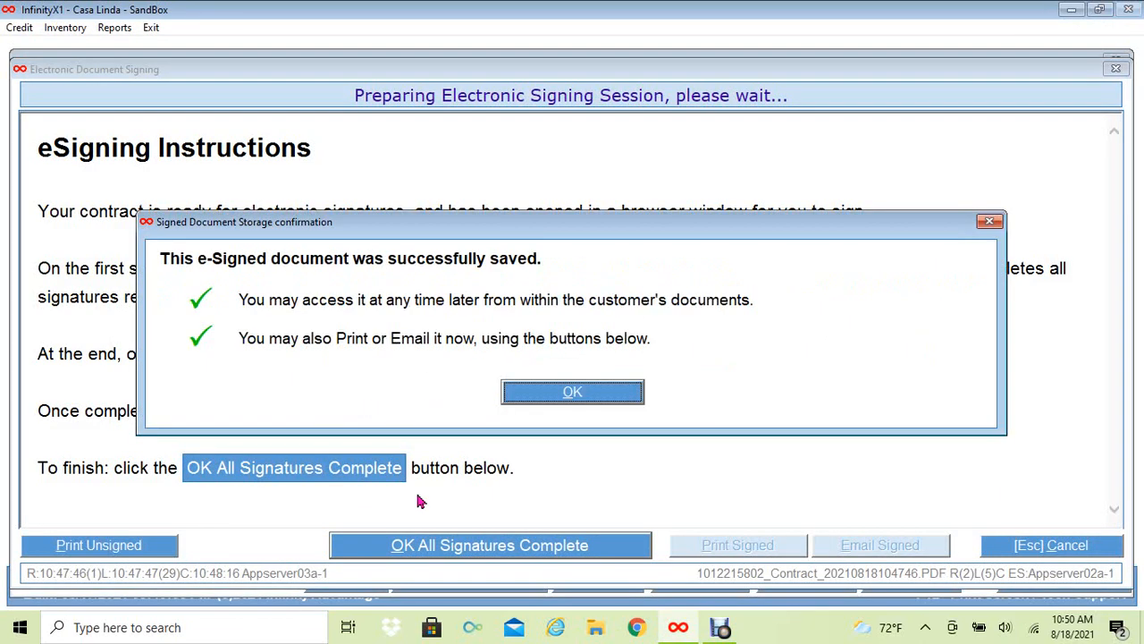
pyautogui.click(573, 398)
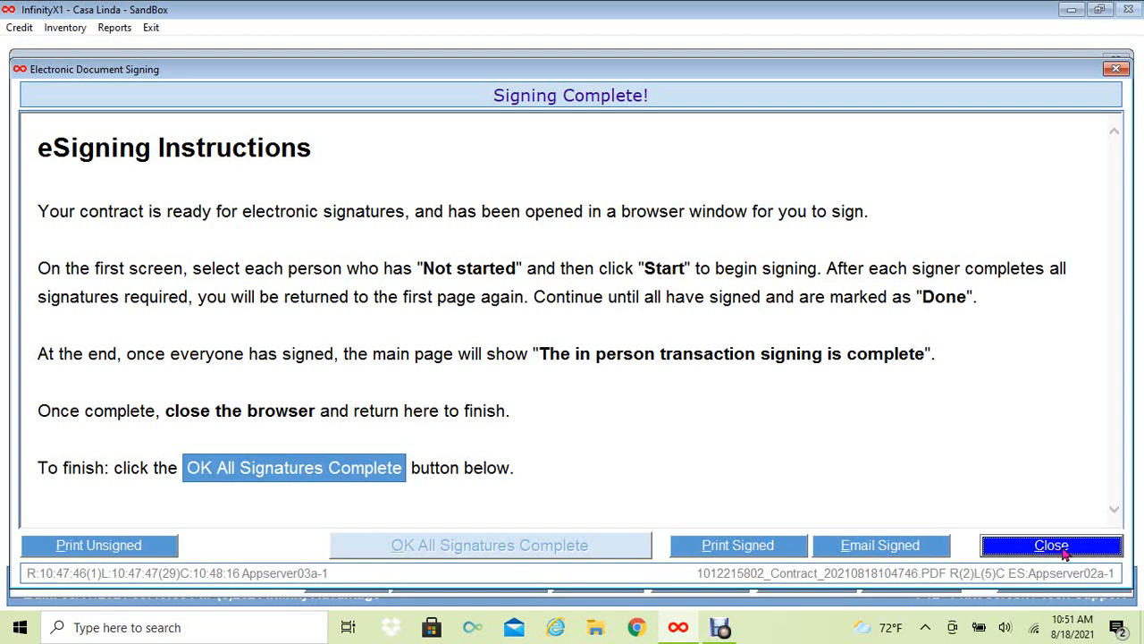
pyautogui.click(1065, 554)
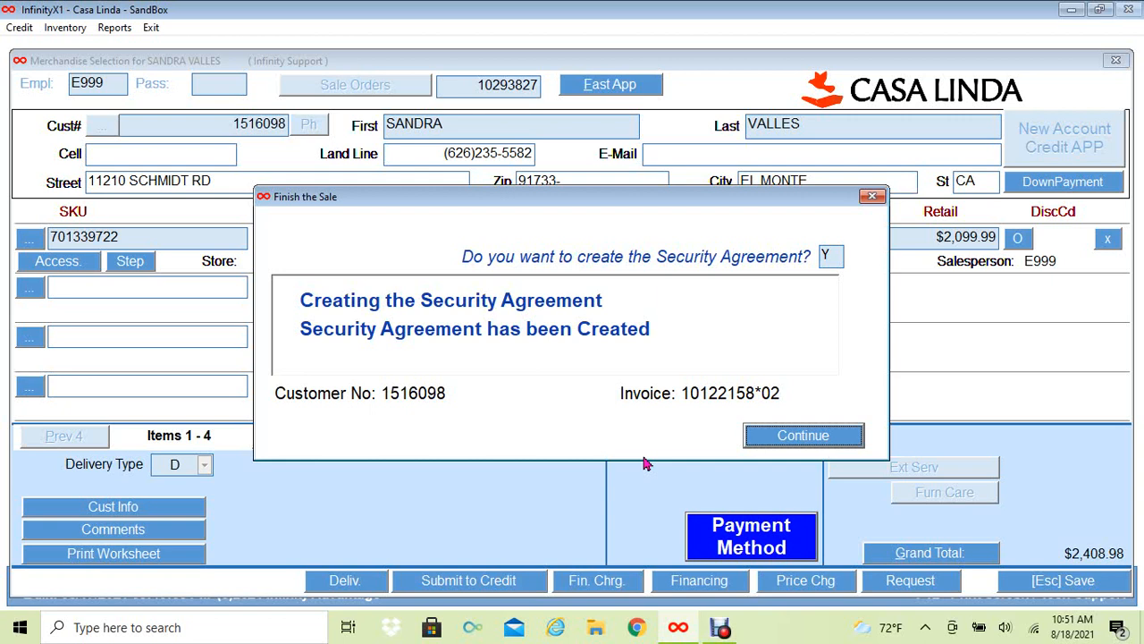
pyautogui.click(811, 443)
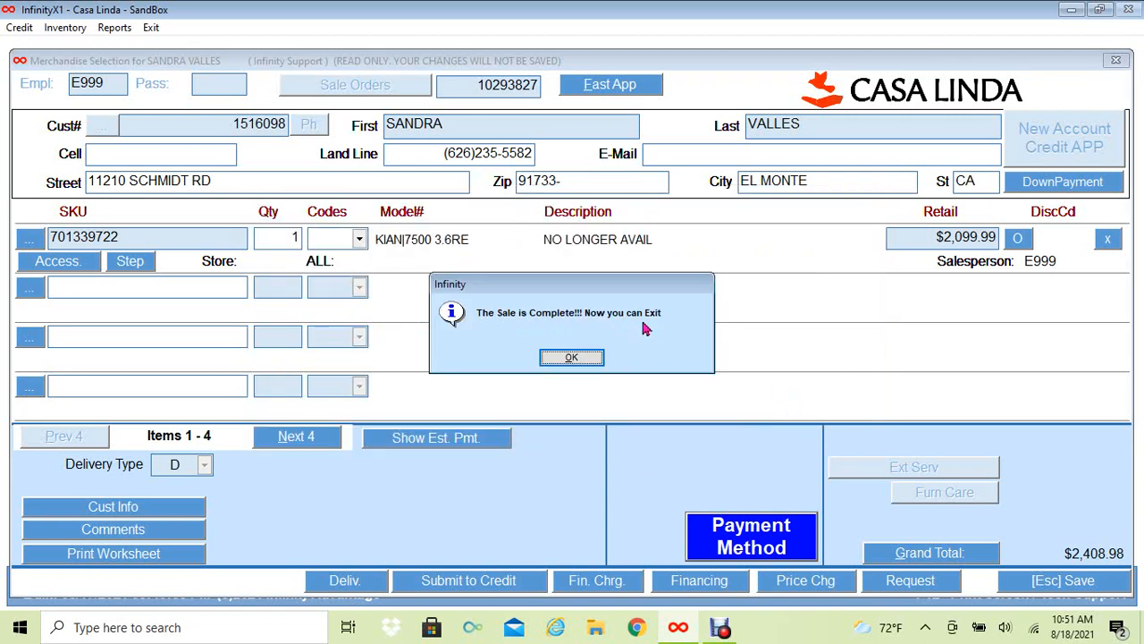
pyautogui.click(562, 360)
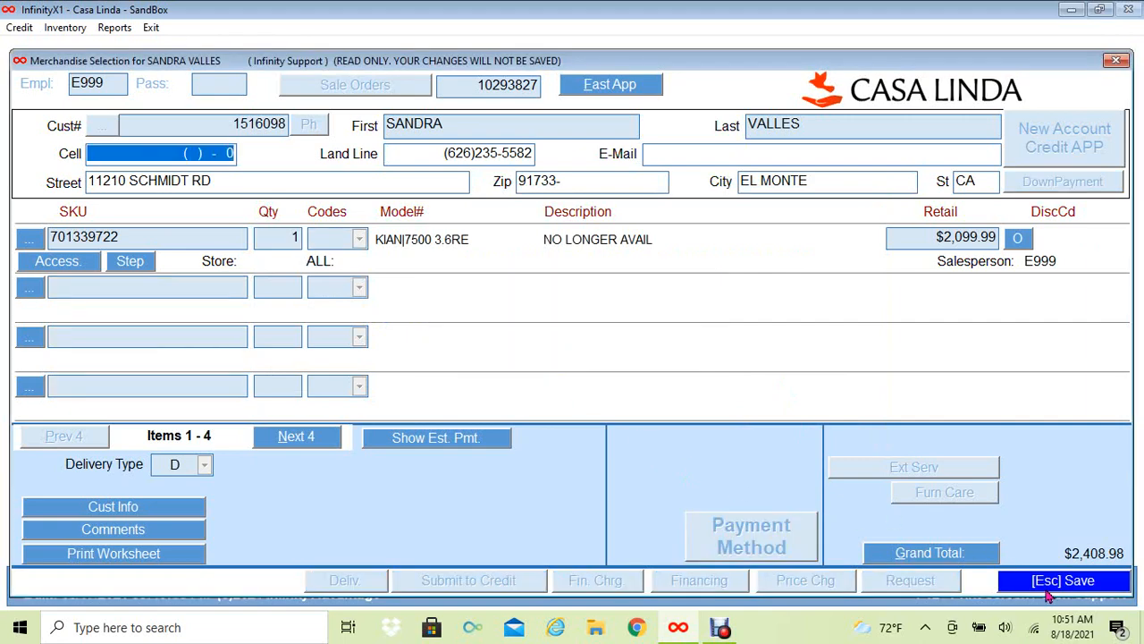
pyautogui.click(1049, 590)
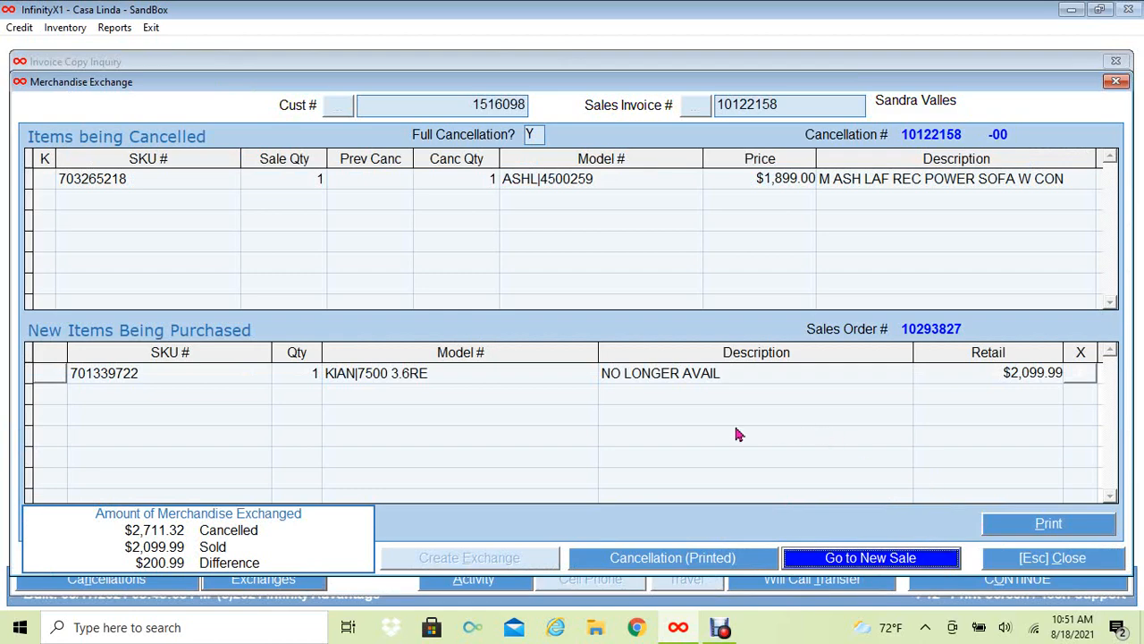
pyautogui.click(1037, 559)
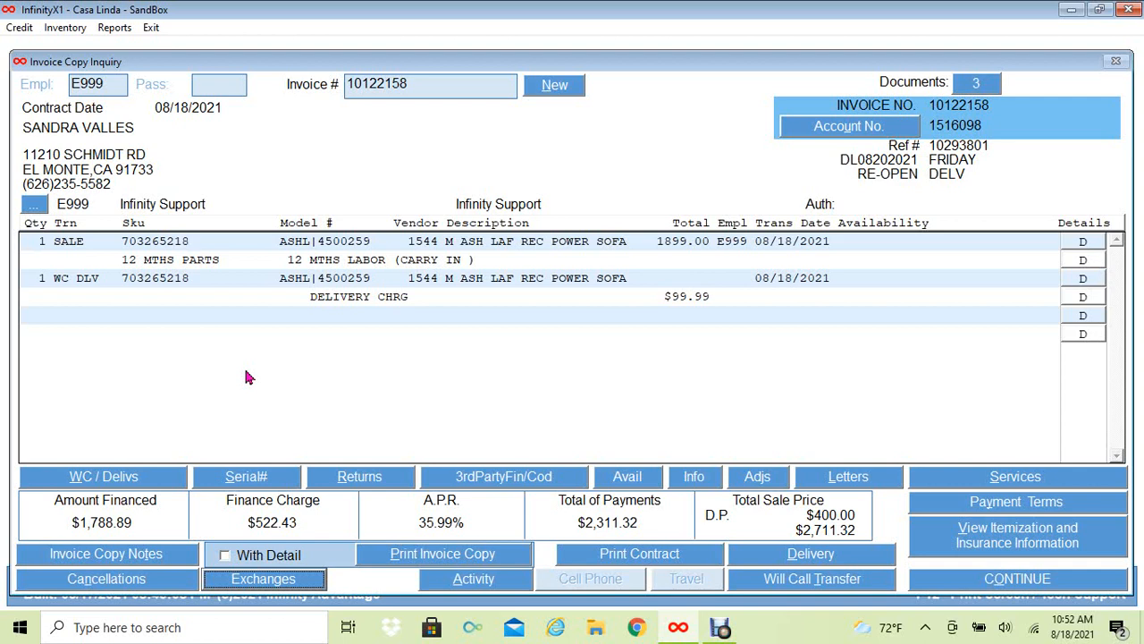
pyautogui.press('XF86Calculator')
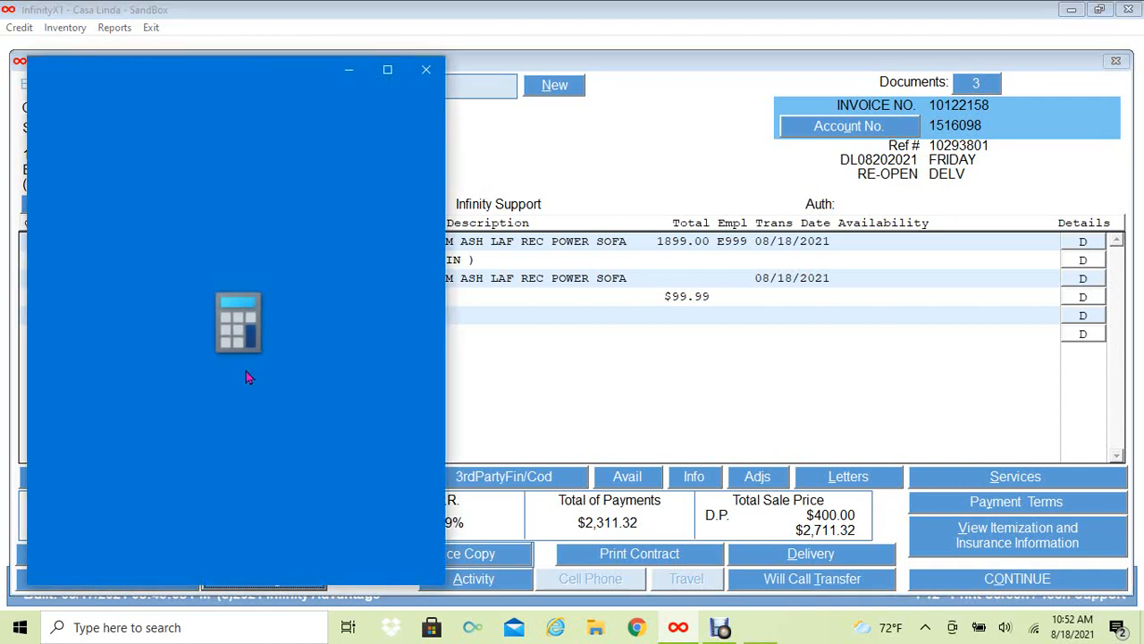
pyautogui.click(427, 70)
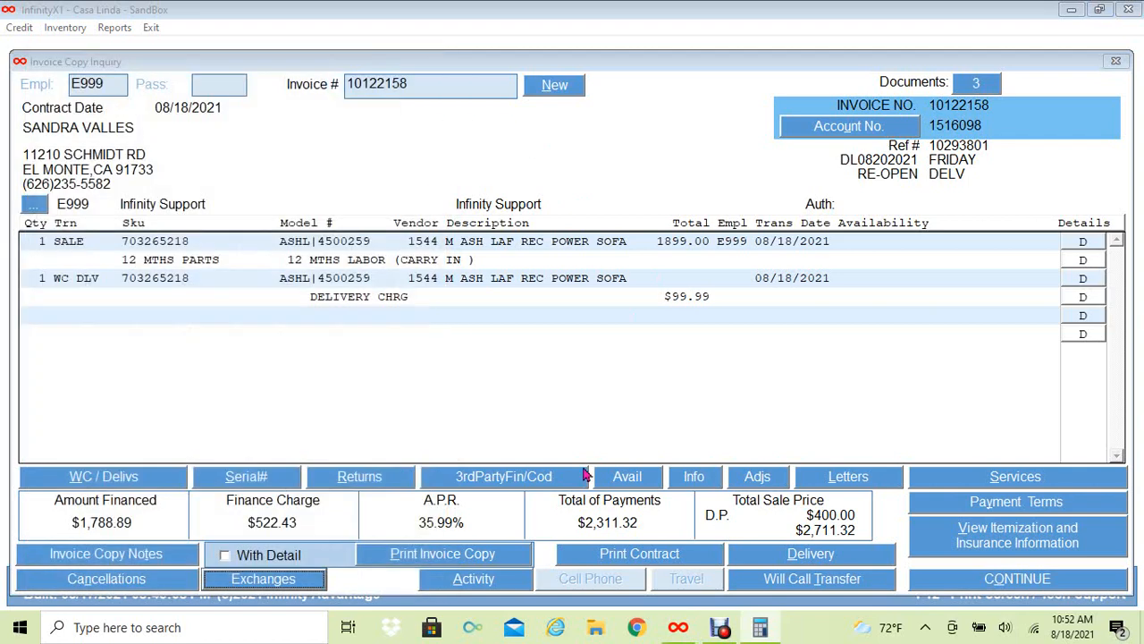
pyautogui.click(719, 627)
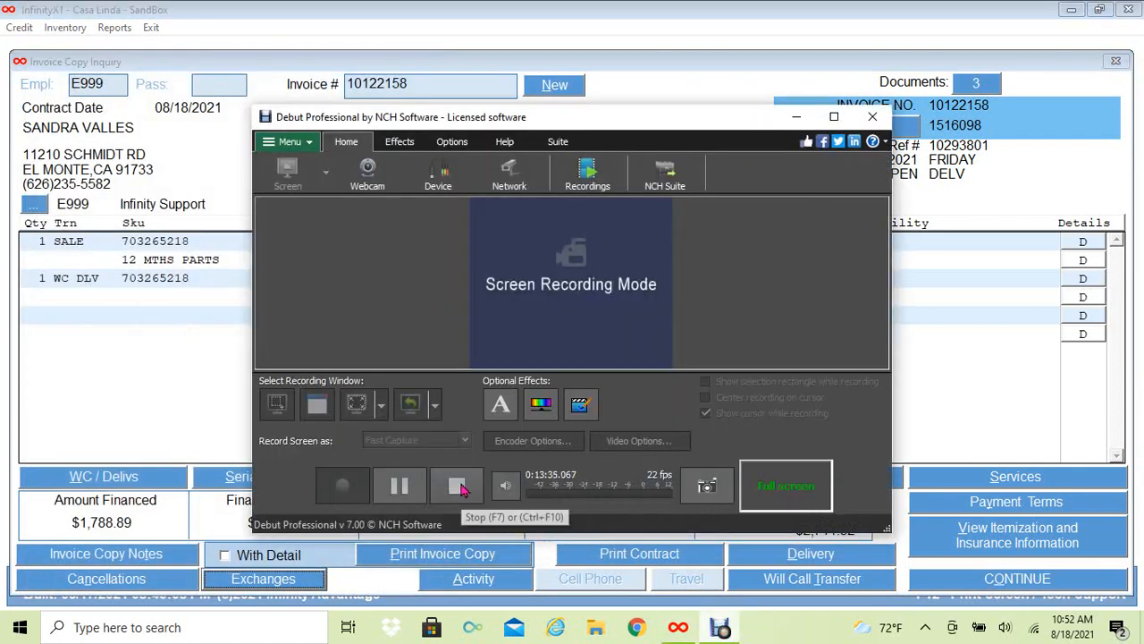